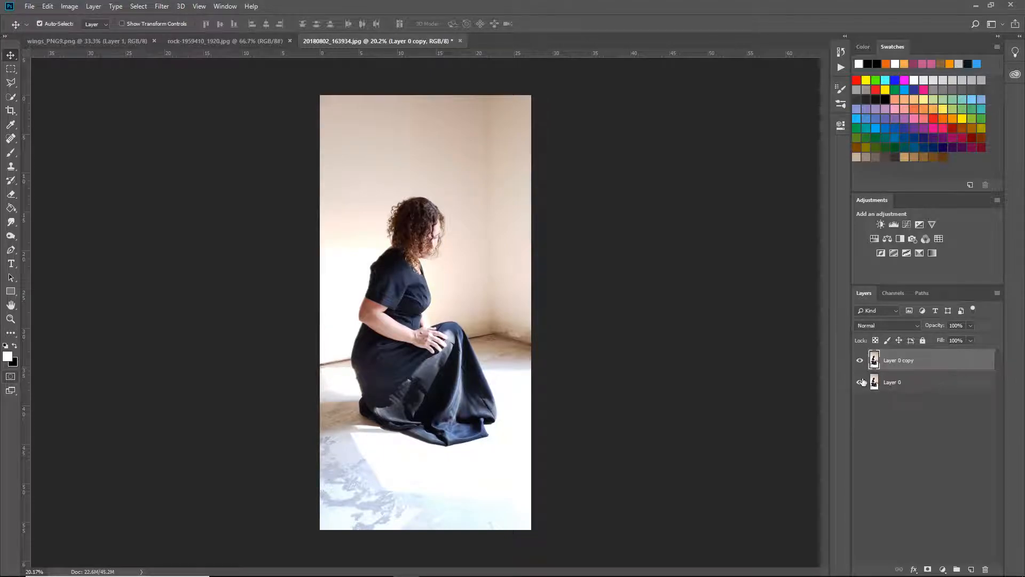
Step: Crop the portrait tighter around the seated woman, trimming floor and empty wall, and fit the result to the view
key("c")
left_click_drag(320, 528, 325, 495)
left_click_drag(426, 132, 426, 140)
key("Return")
key("ctrl+0")
Step: Cut out the woman with Quick Selection and Select and Mask, outputting her to a new layer with a layer mask
key("w")
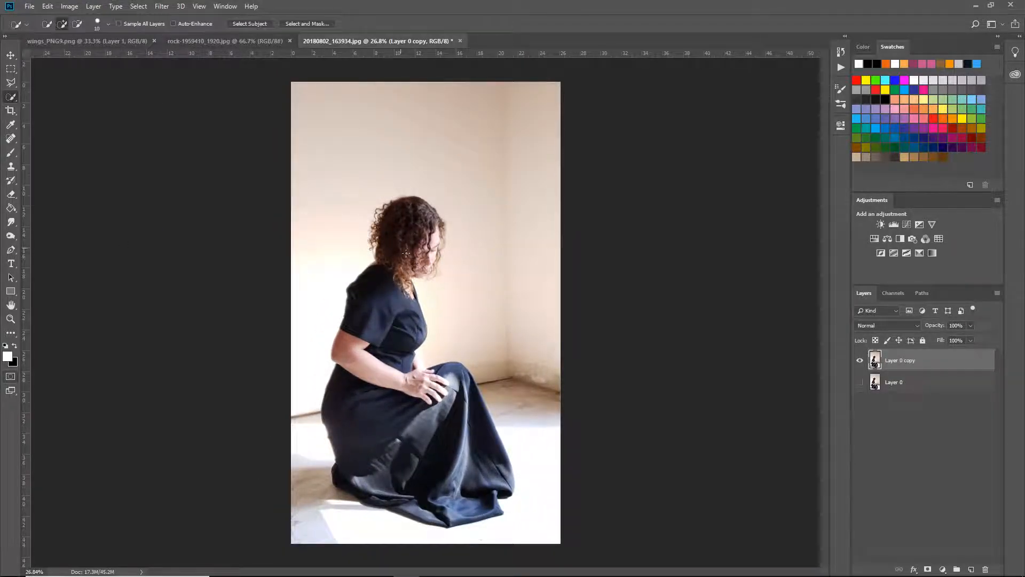
mouse_move(380, 355)
left_mouse_down()
mouse_move(411, 427)
mouse_move(418, 360)
left_mouse_up()
key("alt+ctrl+r")
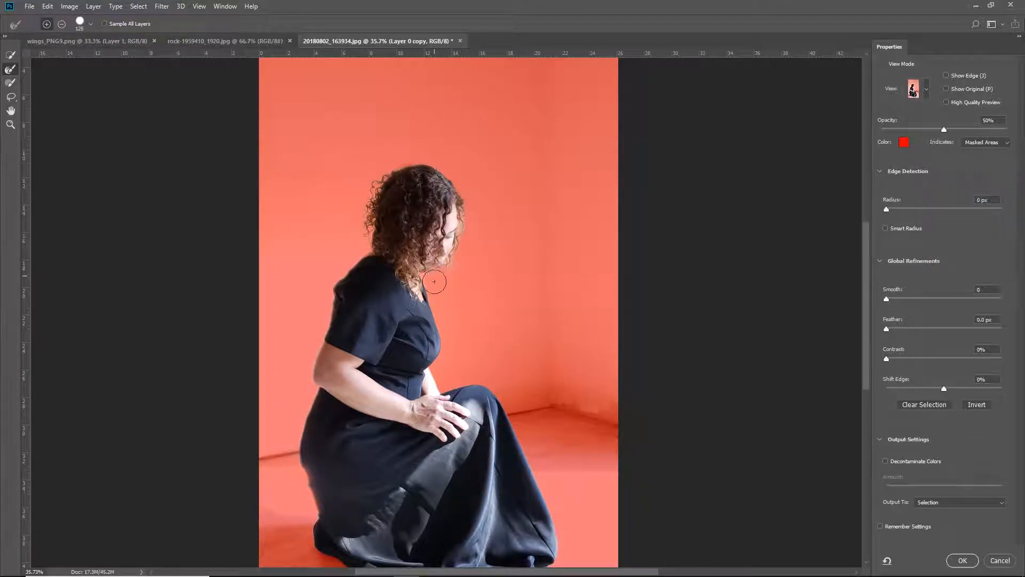
left_click(959, 502)
left_click(940, 535)
left_click(962, 560)
scroll(350, 450, "down", 3)
scroll(350, 450, "up", 1)
Step: Show the Layer 0 copy background, load the woman's mask as a selection and expand it slightly beyond her outline
left_click(860, 383)
left_click(893, 361, "ctrl")
scroll(533, 240, "down", 1)
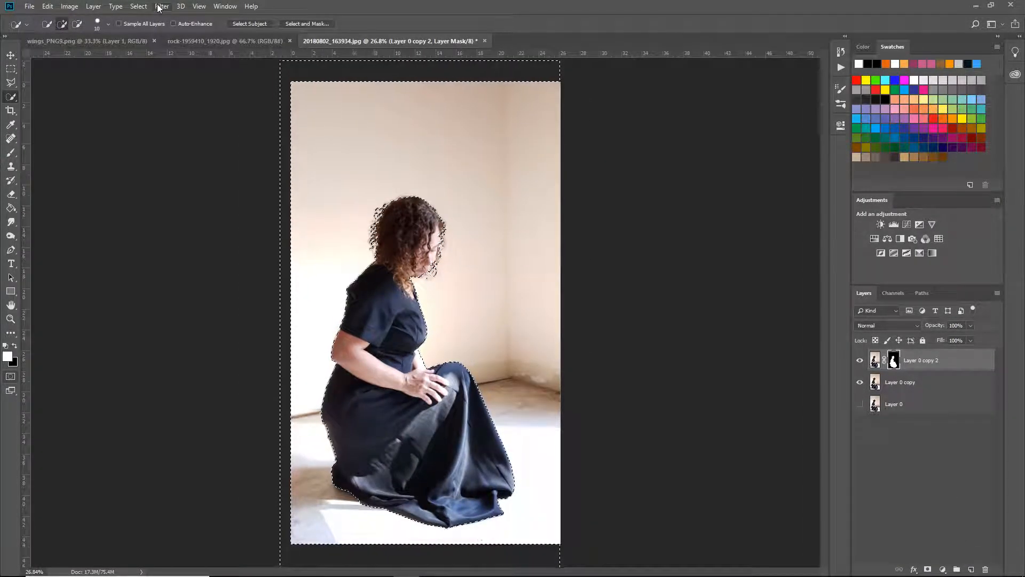
left_click(138, 6)
left_click(264, 180)
key("Return")
Step: Fill the selected woman on Layer 0 copy with Content-Aware fill and hide the cutout above to check it
left_click(900, 382)
left_click(47, 5)
left_click(55, 173)
key("Return")
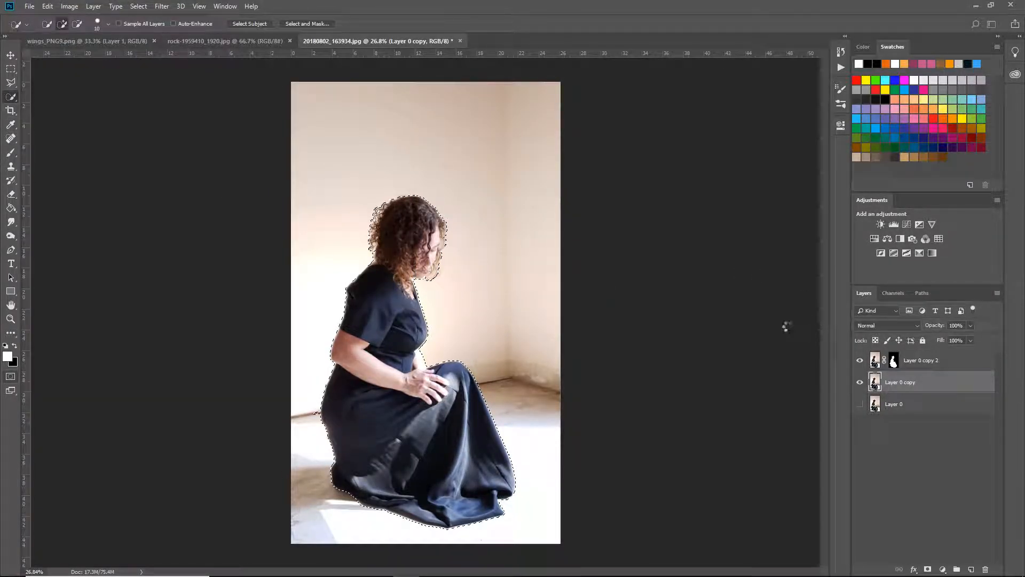
left_click(860, 360)
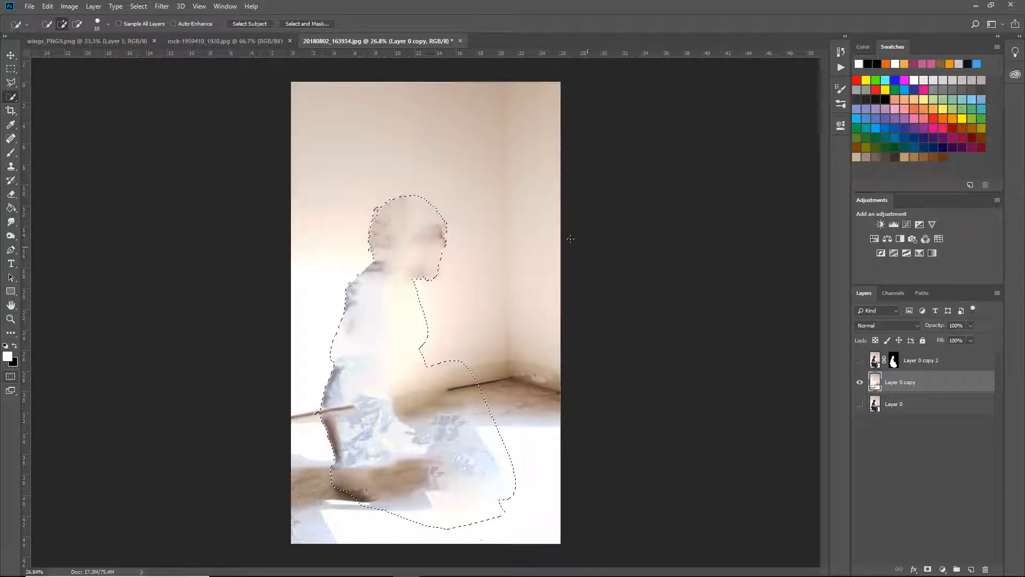
Step: Clean the fill's leftover ghost shapes and dark smudges on Layer 0 copy with the Spot Healing Brush, showing the cutout again
left_click(11, 139)
mouse_move(394, 219)
left_mouse_down()
mouse_move(389, 264)
mouse_move(320, 362)
mouse_move(328, 373)
left_mouse_up()
left_click_drag(409, 280, 391, 284)
left_click_drag(386, 329, 369, 342)
left_click_drag(394, 303, 376, 309)
mouse_move(476, 463)
left_mouse_down()
mouse_move(373, 466)
mouse_move(351, 454)
mouse_move(405, 515)
mouse_move(400, 507)
left_mouse_up()
left_click(859, 360)
left_click(346, 448)
left_click(336, 468)
left_click(355, 483)
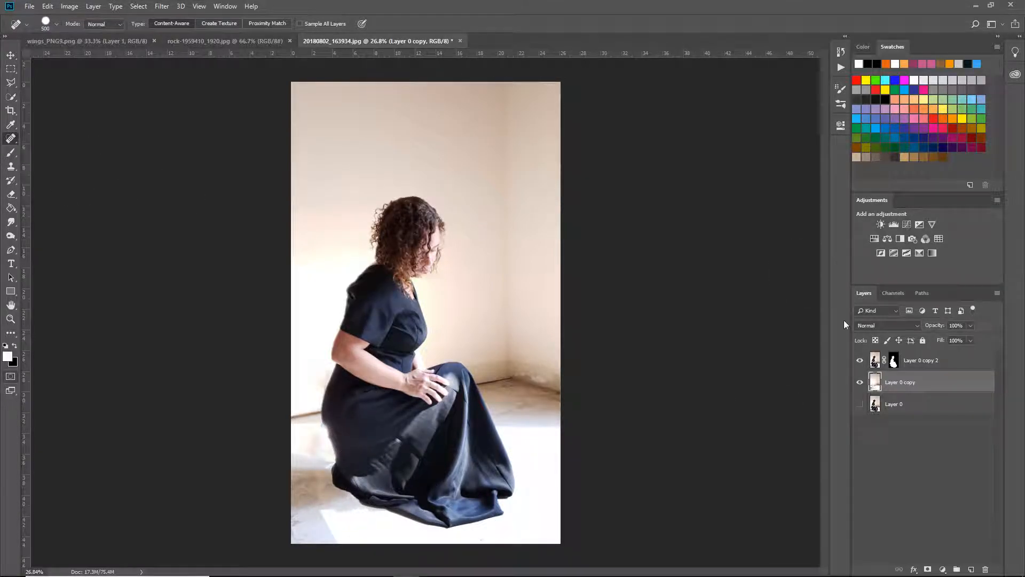
Step: Bring the black wing from wings_PNG9.png into the portrait document
left_click(96, 41)
left_click(11, 69)
left_click(11, 55)
left_click_drag(204, 220, 199, 120)
Step: Transform the black wing so it attaches to the woman's upper back, and apply the transformation
key("t")
key("ctrl+t")
left_click_drag(75, 74, 112, 115)
left_click_drag(279, 151, 321, 171)
left_click_drag(151, 135, 164, 152)
mouse_move(246, 217)
left_mouse_down()
mouse_move(272, 224)
mouse_move(262, 222)
left_mouse_up()
left_click_drag(383, 140, 392, 148)
left_click_drag(321, 250, 323, 246)
left_click(483, 24)
Step: Examine the join between the wing and the woman's shoulder up close
key("e")
scroll(331, 300, "up", 15)
scroll(327, 287, "down", 6)
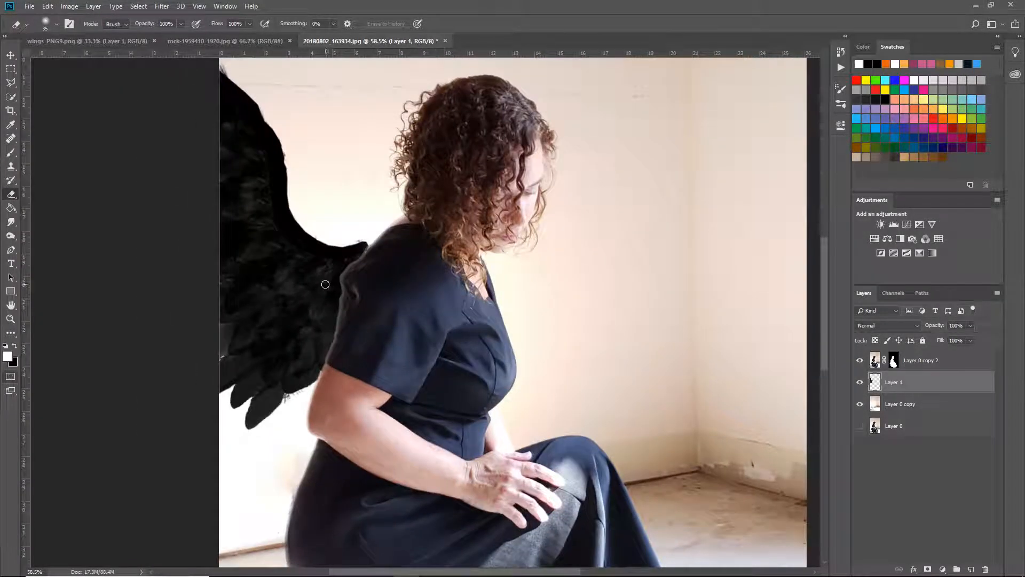
scroll(324, 284, "up", 3)
left_click(893, 361)
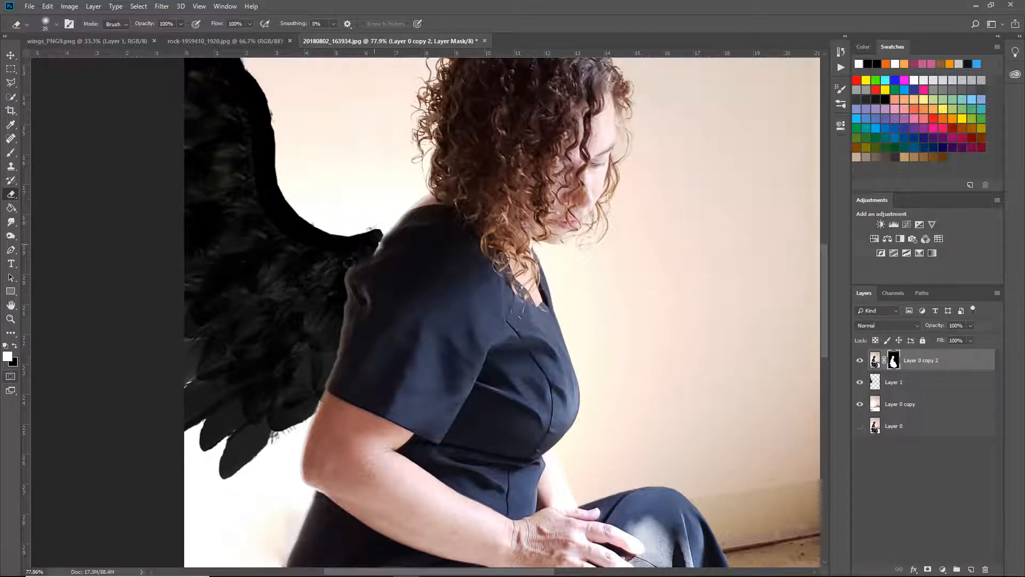
scroll(234, 345, "down", 6)
left_click(902, 382)
left_click(11, 56)
scroll(587, 318, "down", 2)
scroll(588, 317, "down", 3)
Step: Add a Color Lookup adjustment above the woman's cutout and choose a 3DLUT file for it
left_click(938, 358)
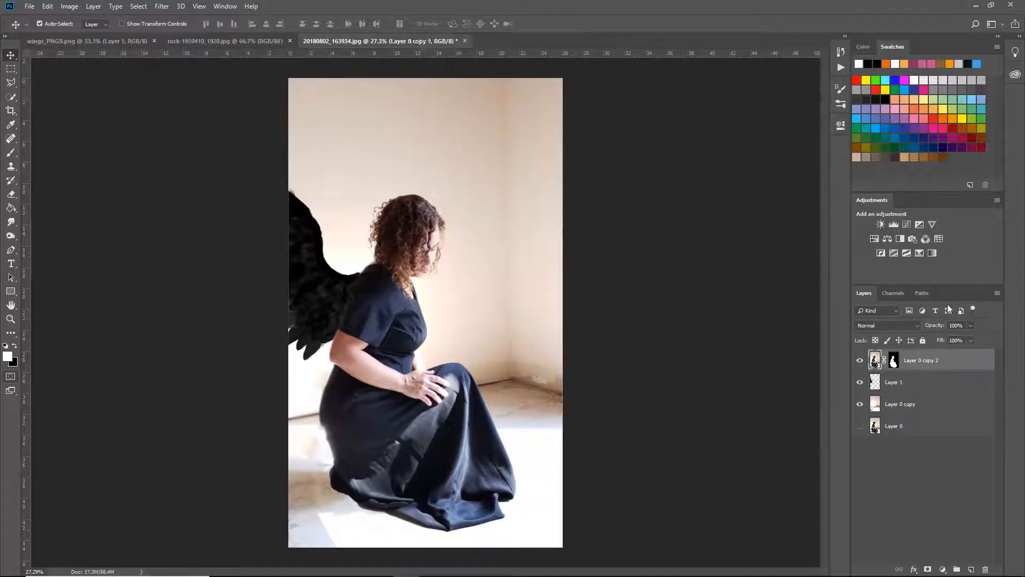
left_click(939, 239)
left_click(755, 159)
left_click(769, 303)
left_click(810, 122)
Step: Add a Gradient Map with the purple-to-olive-green gradient preset, and add a Levels adjustment above it
left_click(932, 254)
left_click(758, 159)
scroll(647, 210, "down", 10)
left_click(647, 209)
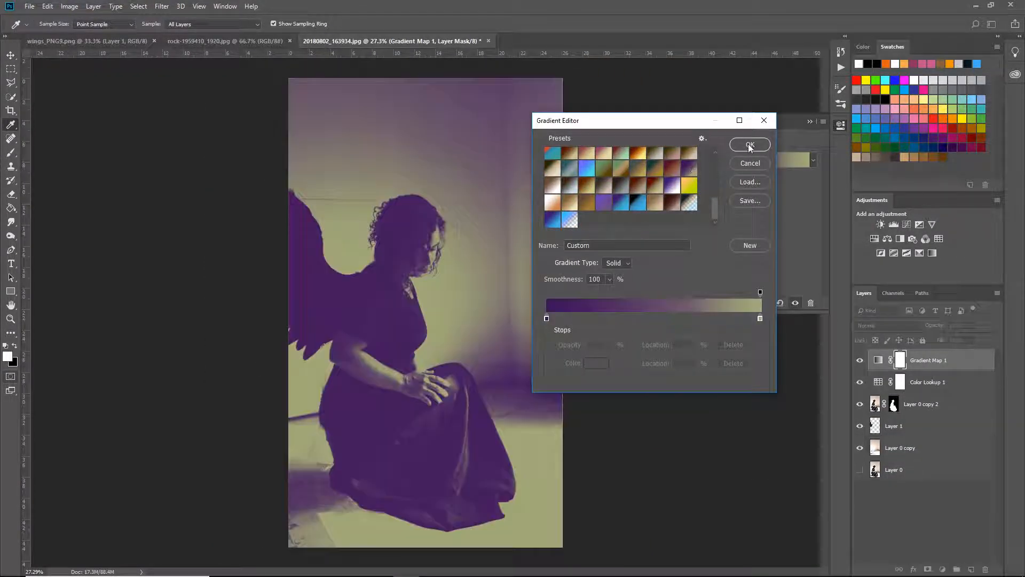
left_click(750, 144)
left_click(893, 224)
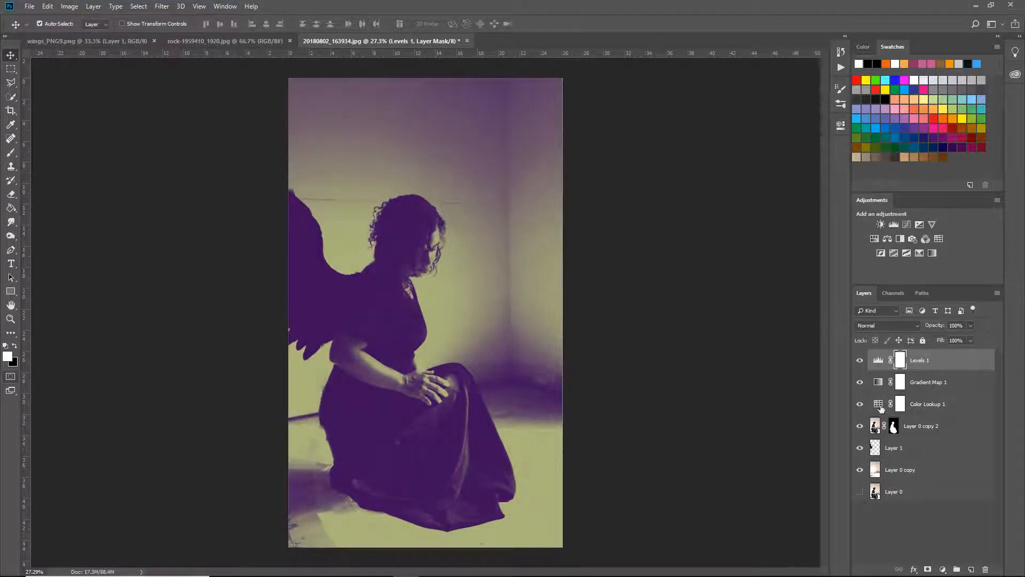
Step: Change the light end colour of the Gradient Map's gradient to a brighter yellow
double_click(878, 383)
left_click(758, 159)
double_click(759, 319)
mouse_move(650, 197)
left_mouse_down()
mouse_move(650, 153)
mouse_move(652, 172)
left_mouse_up()
left_click_drag(768, 267, 768, 271)
left_click(665, 175)
left_click(858, 154)
left_click(744, 142)
Step: Try the Overlay and Screen blend modes on the Gradient Map layer
left_click(887, 325)
left_click(888, 188)
scroll(880, 330, "up", 1)
scroll(880, 330, "down", 1)
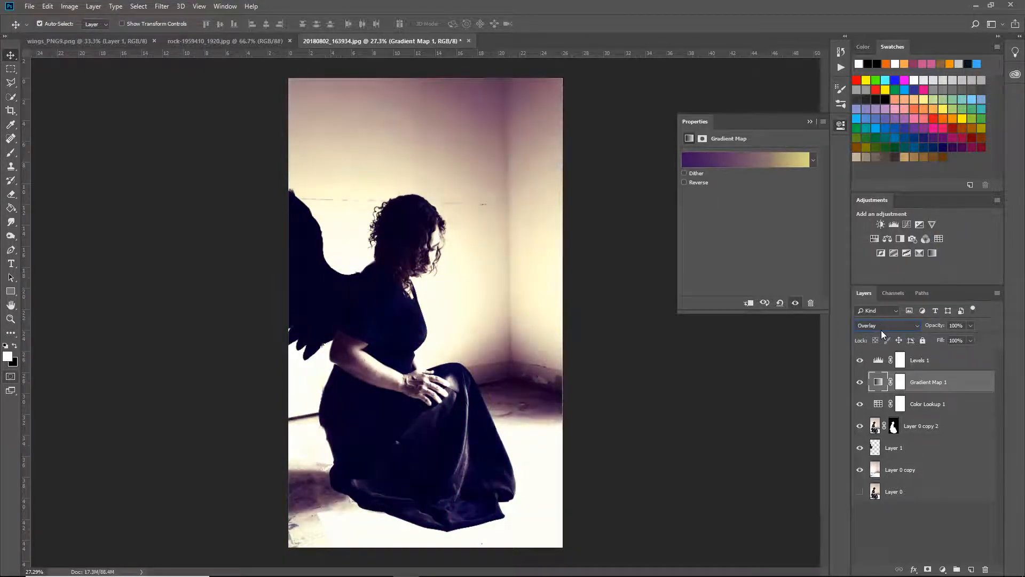
left_click(881, 330)
left_click(874, 149)
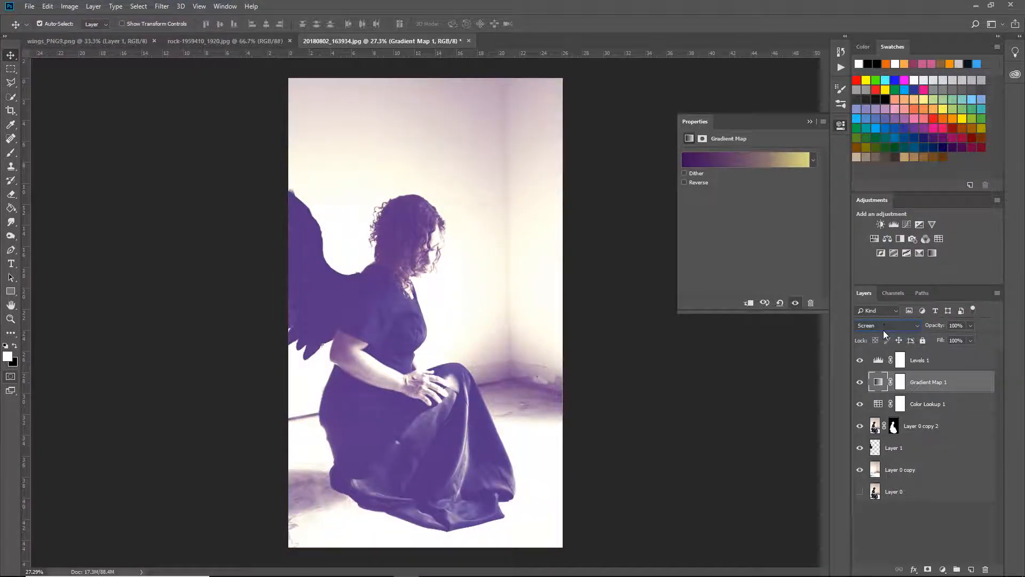
scroll(879, 328, "up", 8)
left_click(801, 395)
left_click_drag(881, 407, 925, 352)
Step: Add a Curves adjustment on top, raising the darkest tones slightly and lowering the highlights slightly
left_click(907, 224)
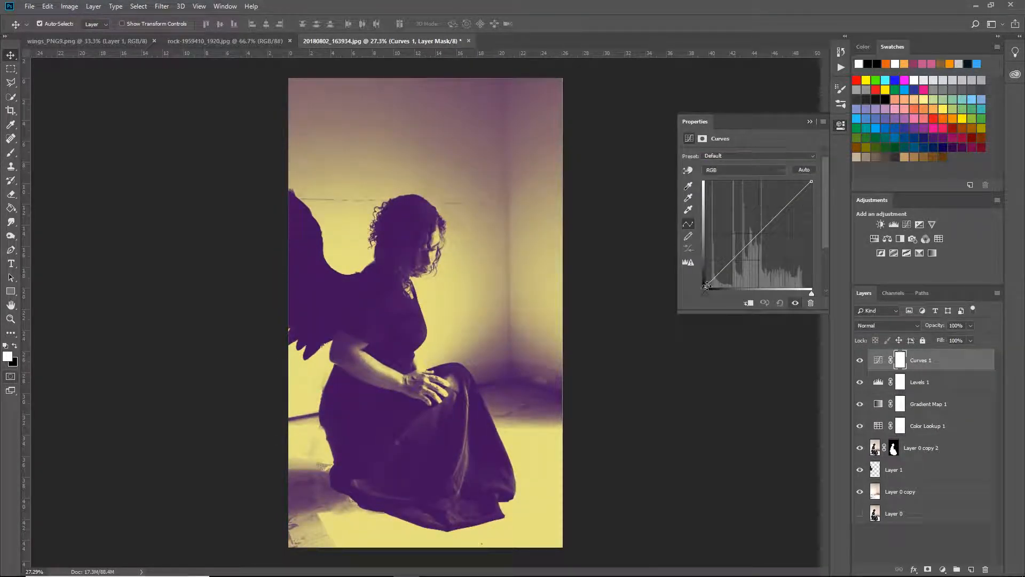
left_click_drag(706, 285, 704, 281)
left_click_drag(799, 193, 785, 216)
Step: Change the Gradient Map layer's blend mode so its purple and yellow tint mixes with the photo at higher contrast
left_click(929, 403)
left_click(886, 325)
left_click(870, 227)
Step: Add a Brightness/Contrast adjustment above Curves with brightness 10 and contrast 9
left_click(923, 360)
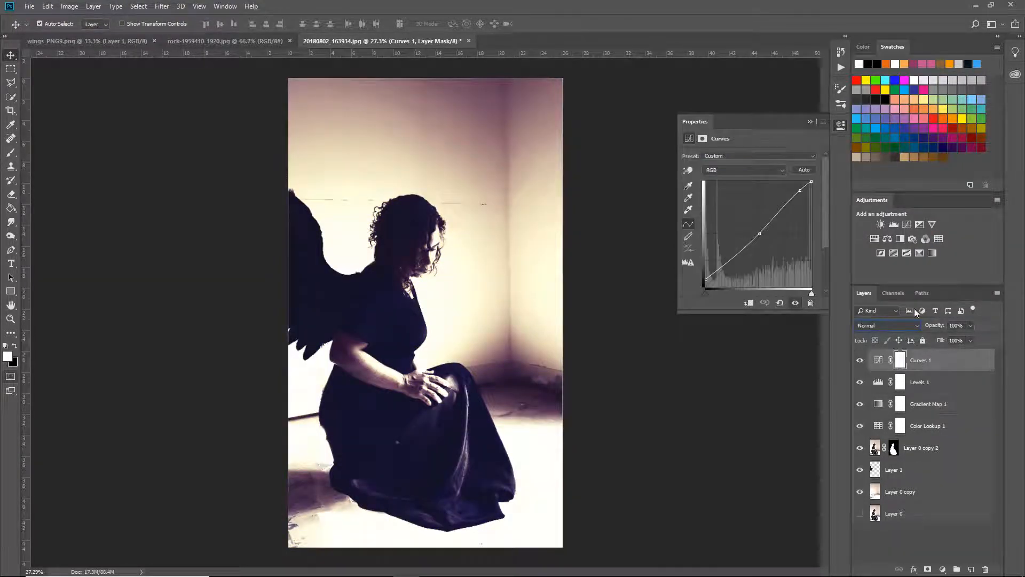
left_click(880, 224)
left_click_drag(765, 206, 755, 206)
left_click_drag(749, 184, 753, 196)
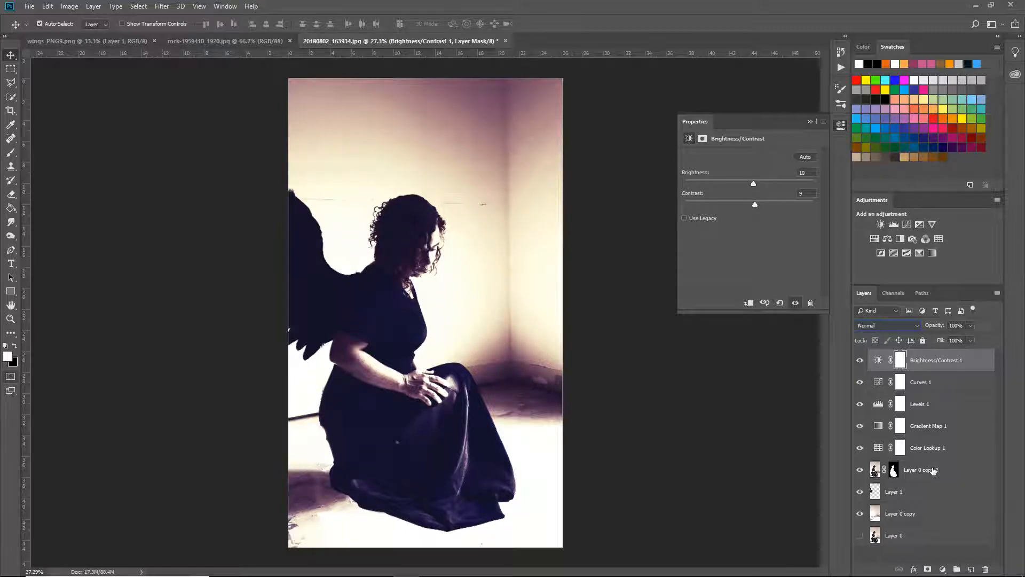
Step: Add a second Color Lookup using FoggyNight.3DL and place it between the Gradient Map and the first Color Lookup
left_click(938, 239)
left_click(769, 157)
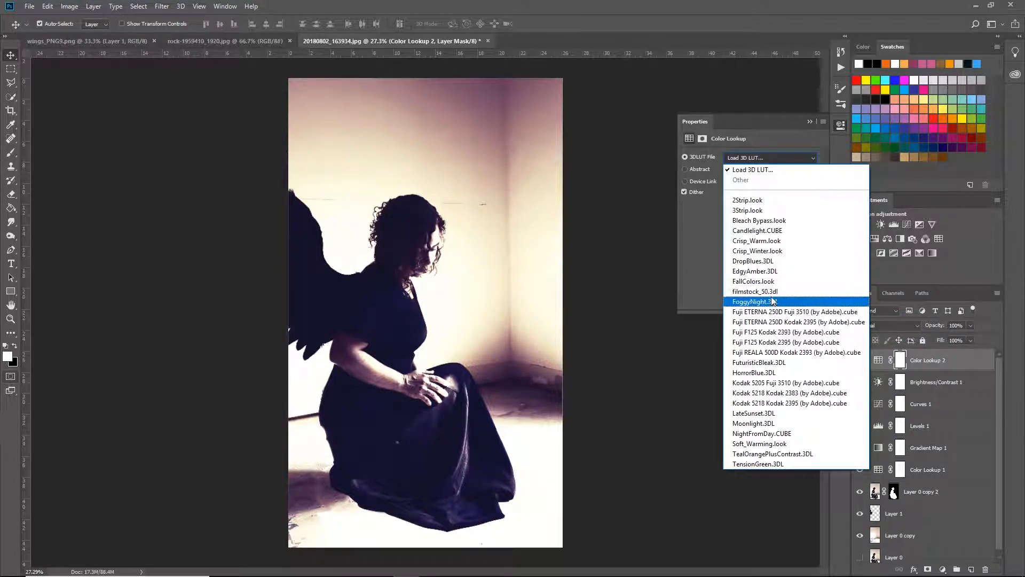
left_click(758, 293)
left_click_drag(928, 360, 918, 456)
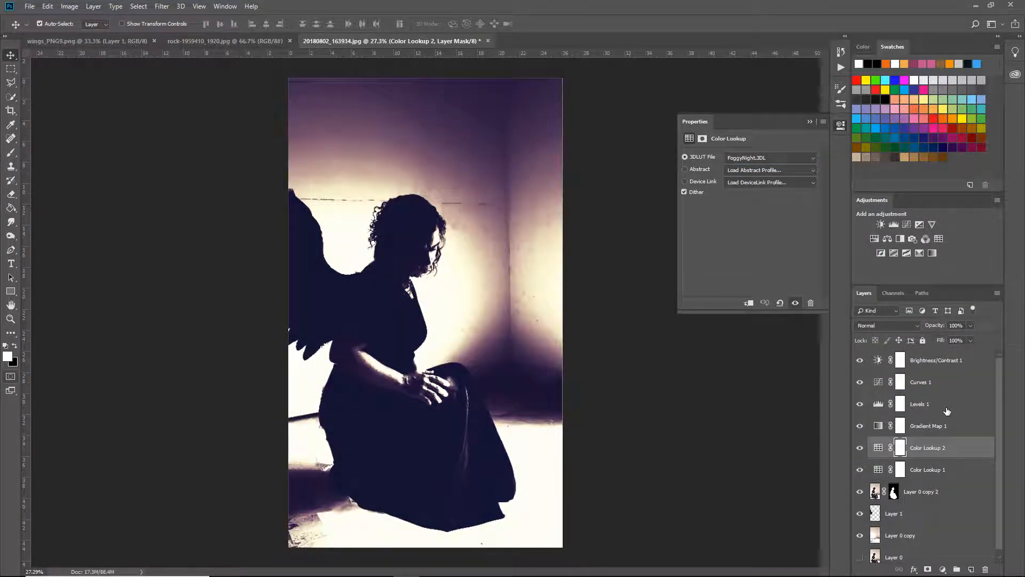
left_click(809, 122)
Step: Group all the layers from Brightness/Contrast 1 down to Layer 0 and duplicate the group
left_click(918, 360)
left_click(910, 554, "shift")
key("ctrl+g")
key("ctrl+j")
Step: Merge the woman's masked cutout and the wing layer into one layer inside the duplicated group
left_click(871, 356)
left_click(903, 472)
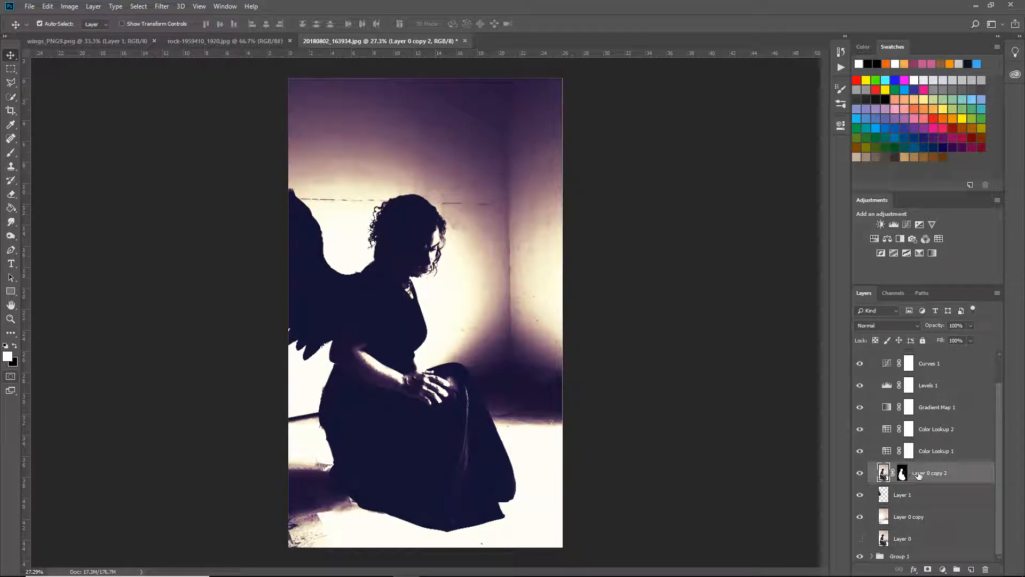
right_click(904, 474)
left_click(940, 359)
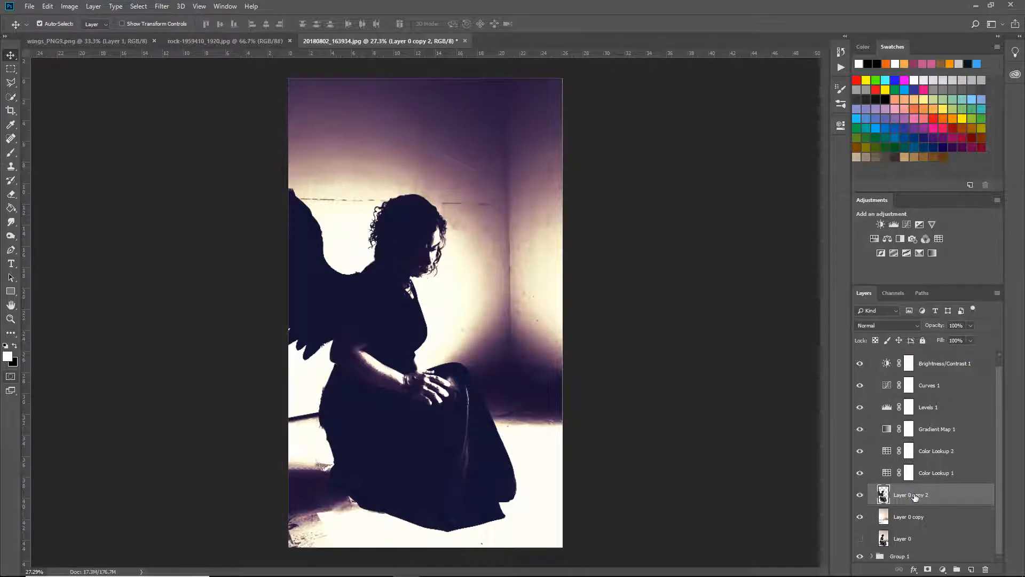
Step: Add a white layer mask to the merged woman-and-wing layer and choose the 0010_Explosion brush at 199 px
left_click(927, 569)
left_click(10, 153)
left_click(56, 24)
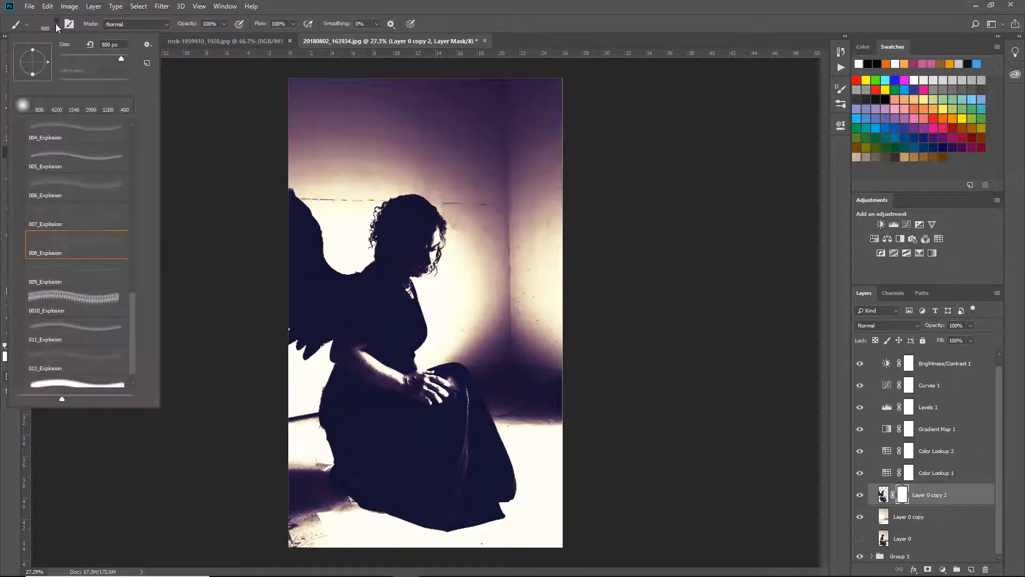
left_click(112, 58)
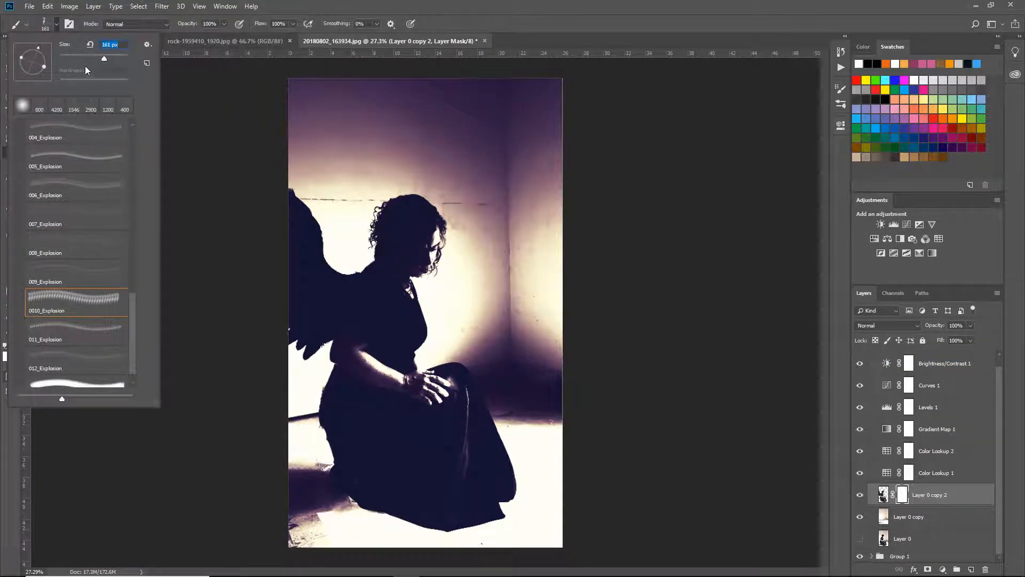
left_click(310, 192)
left_click(509, 228)
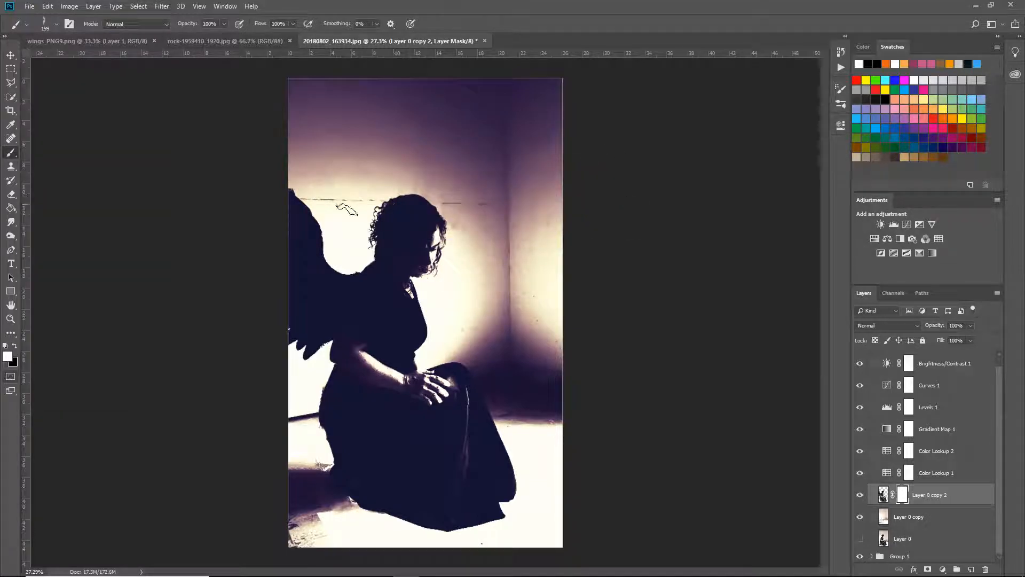
Step: Paint black on the mask with the 500 px explosion brush, varying its angle, to roughen the edges of the wing and hair
key("x")
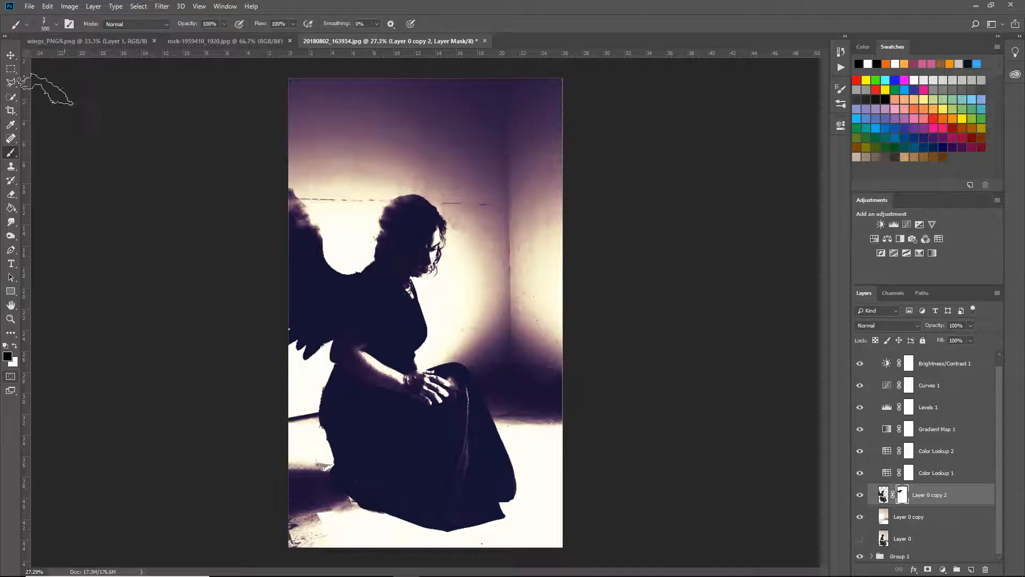
left_click(56, 24)
left_click(323, 243)
left_click(333, 260)
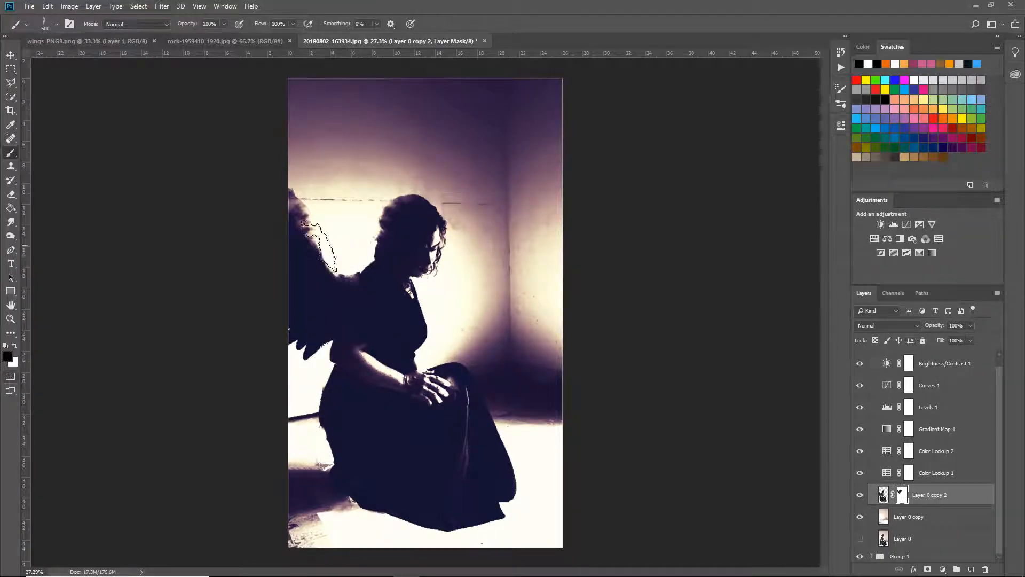
left_click(56, 24)
left_click(31, 59)
left_click(346, 255)
left_click(340, 269)
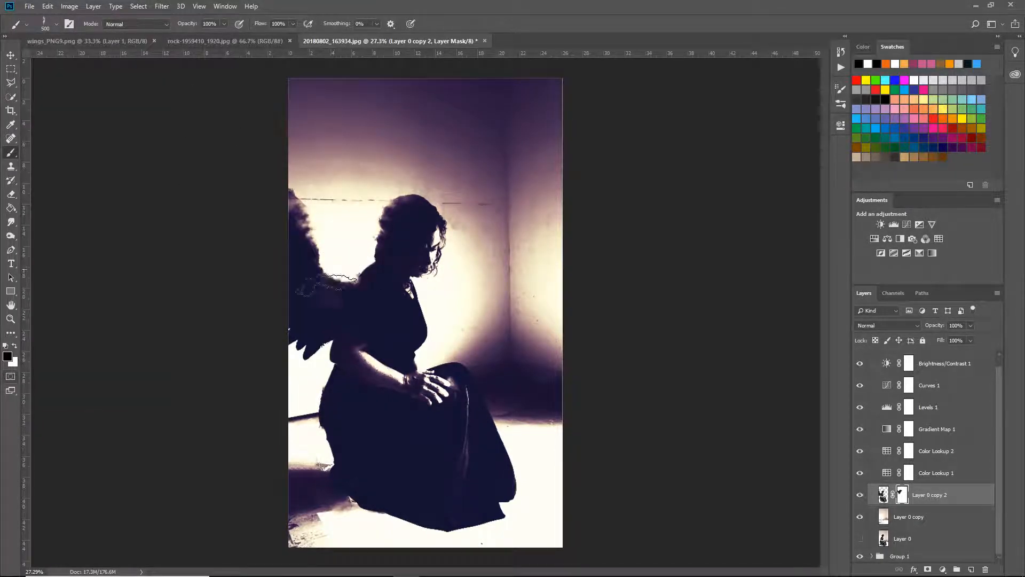
left_click(381, 215)
left_click(412, 200)
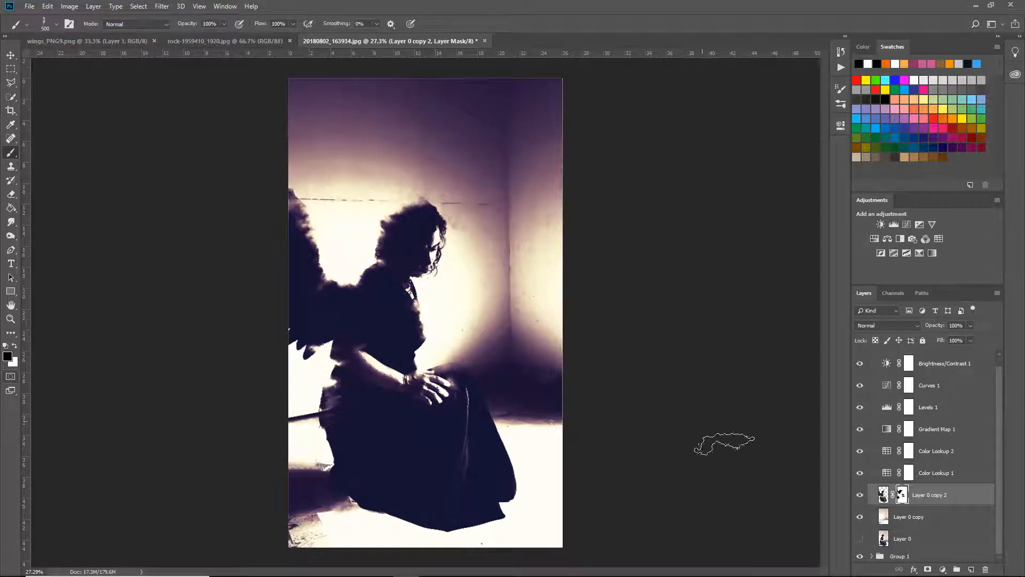
Step: Choose a particle brush with Shape Dynamics and 64% angle jitter, and paint the mask to break up the wing, shoulder and torso
left_click(55, 24)
left_click(63, 212)
left_click(69, 24)
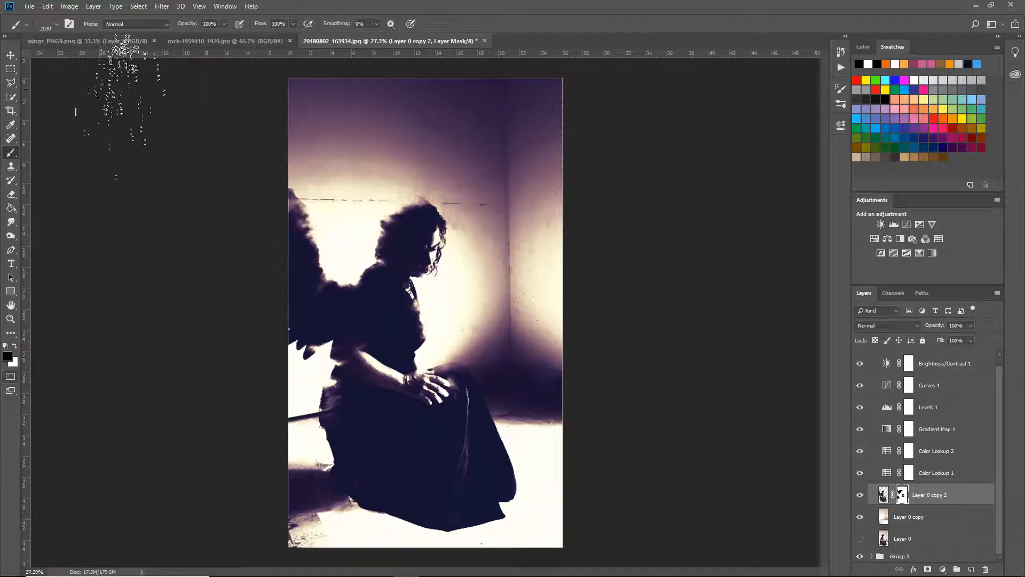
left_click(646, 128)
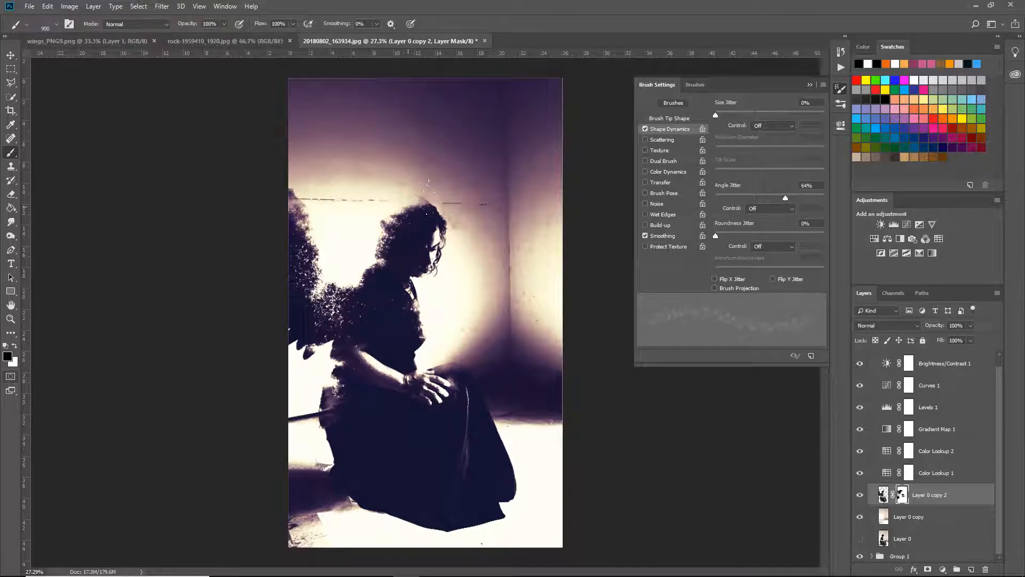
left_click_drag(370, 287, 372, 278)
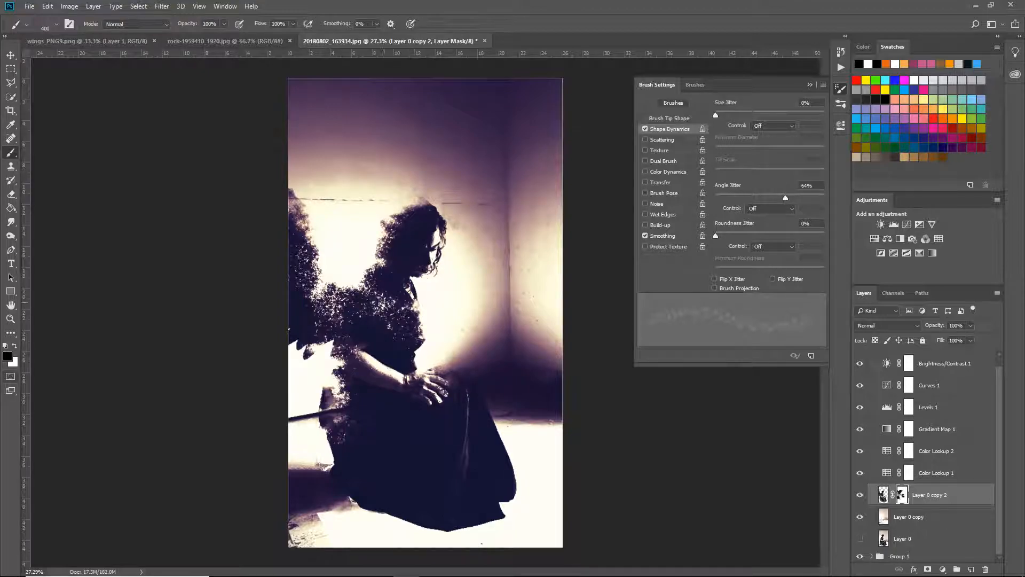
Step: Bring the rock texture from rock-1959410_1920.jpg into the portrait document above the merged woman-and-wing layer
left_click(224, 41)
key("v")
left_click_drag(368, 225, 380, 125)
left_click(604, 245)
mouse_move(416, 230)
left_mouse_down()
mouse_move(404, 150)
mouse_move(436, 229)
left_mouse_up()
Step: Rotate the rock texture 90° counter-clockwise and enlarge it to span the width of the portrait
key("ctrl+t")
right_click(444, 229)
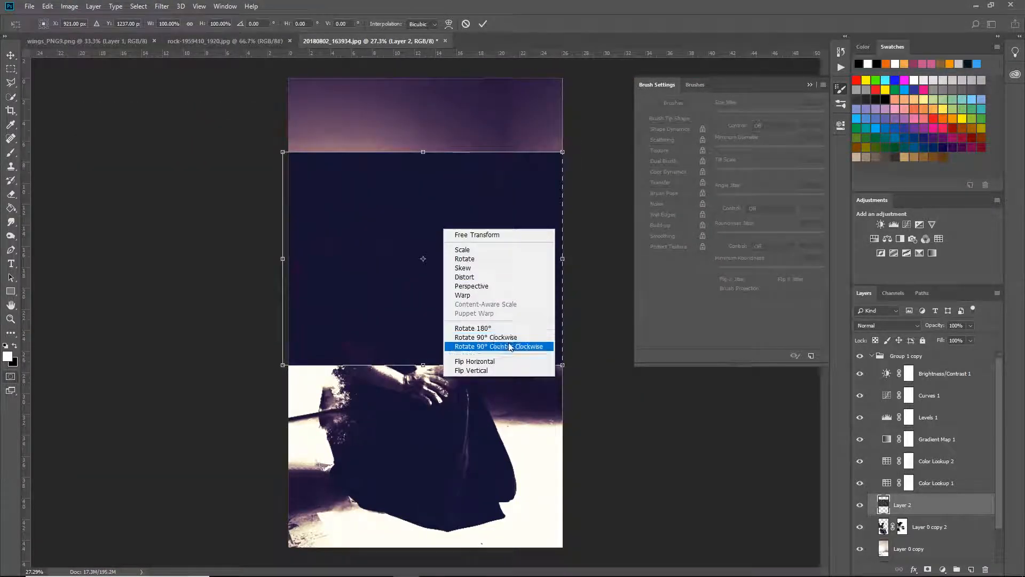
left_click(492, 348)
left_click_drag(317, 118, 288, 78)
left_click_drag(528, 396, 562, 478)
key("Return")
Step: Hide the rock texture with a black mask and paint white particles from the woman's back towards the image's upper left
left_click(927, 569, "alt")
key("b")
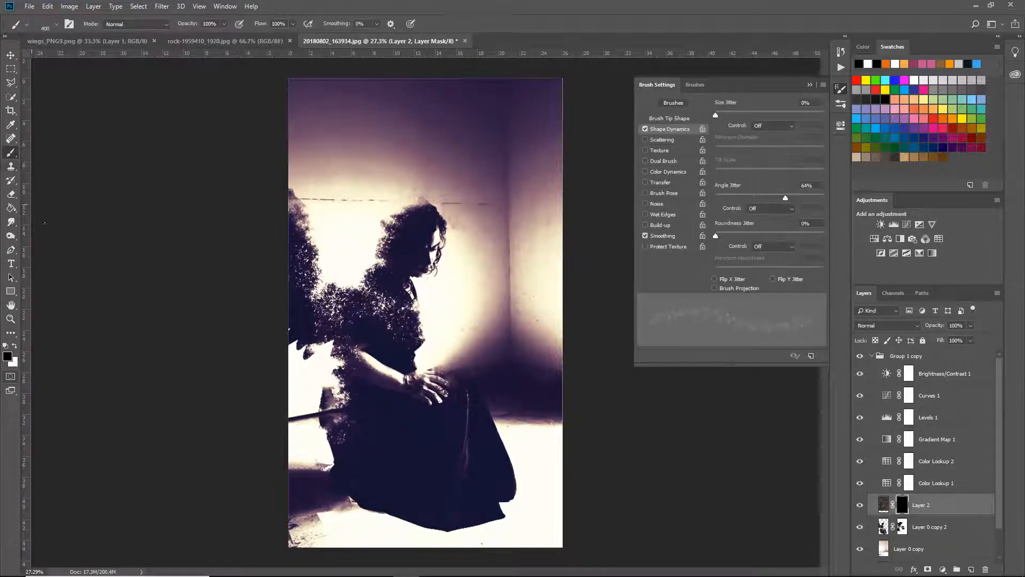
mouse_move(378, 319)
left_mouse_down()
mouse_move(352, 240)
mouse_move(402, 204)
mouse_move(364, 199)
mouse_move(372, 245)
left_mouse_up()
key("[")
key("[")
mouse_move(355, 283)
left_mouse_down()
mouse_move(343, 365)
mouse_move(305, 359)
mouse_move(313, 389)
mouse_move(320, 136)
left_mouse_up()
Step: Vary the brush size and paint more rock particles on the mask around the woman's waist and above her hands
key("]")
key("]")
key("]")
key("]")
key("[")
key("[")
key("[")
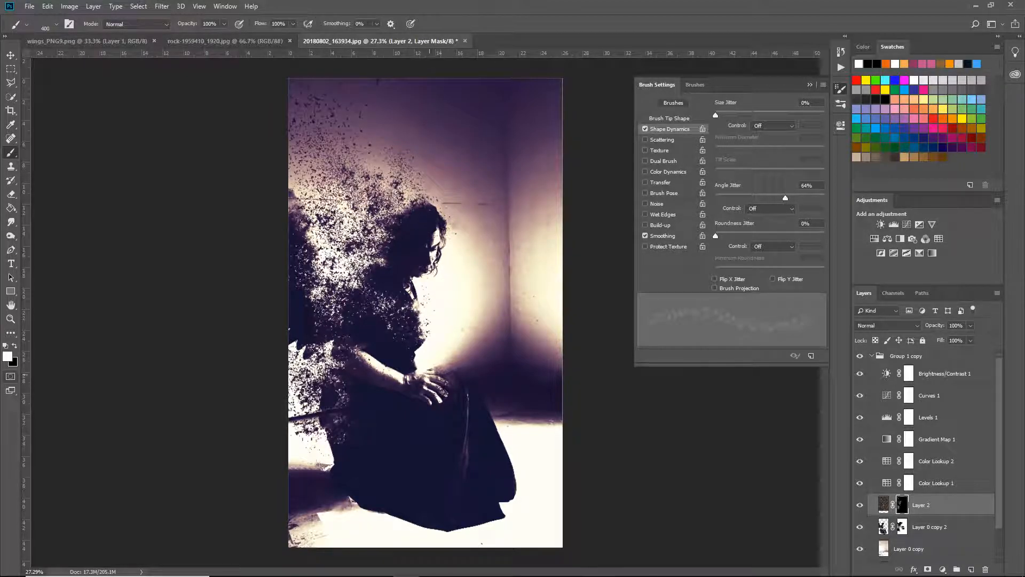
left_click_drag(451, 357, 435, 371)
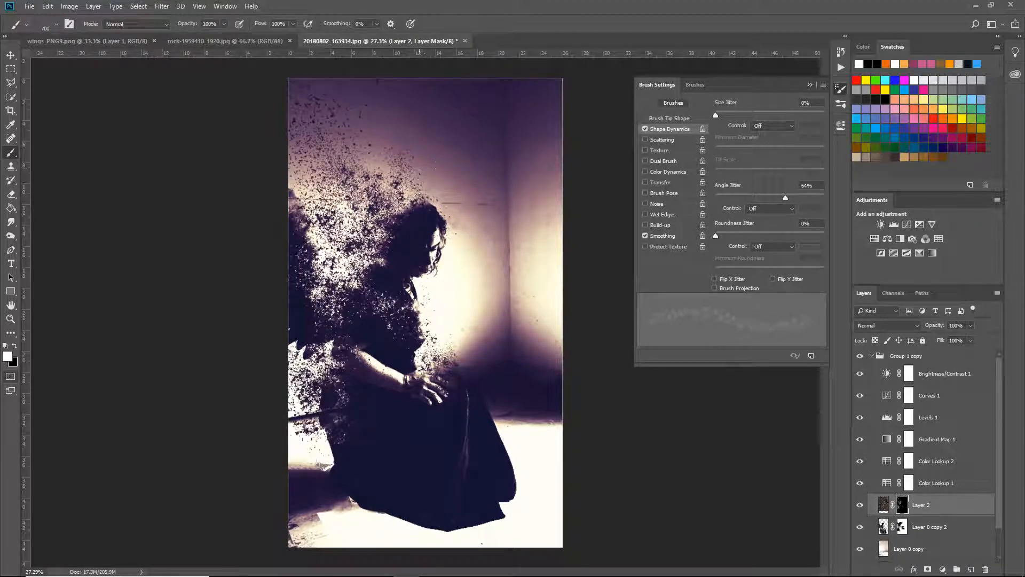
Step: Enlarge the particle brush to about 3700 px and try stamping more rock particles on the rock texture's mask
key("]")
key("]")
key("]")
key("]")
key("]")
key("]")
key("]")
key("]")
key("]")
key("]")
key("]")
key("]")
key("]")
key("]")
key("]")
key("]")
key("]")
key("]")
key("]")
key("]")
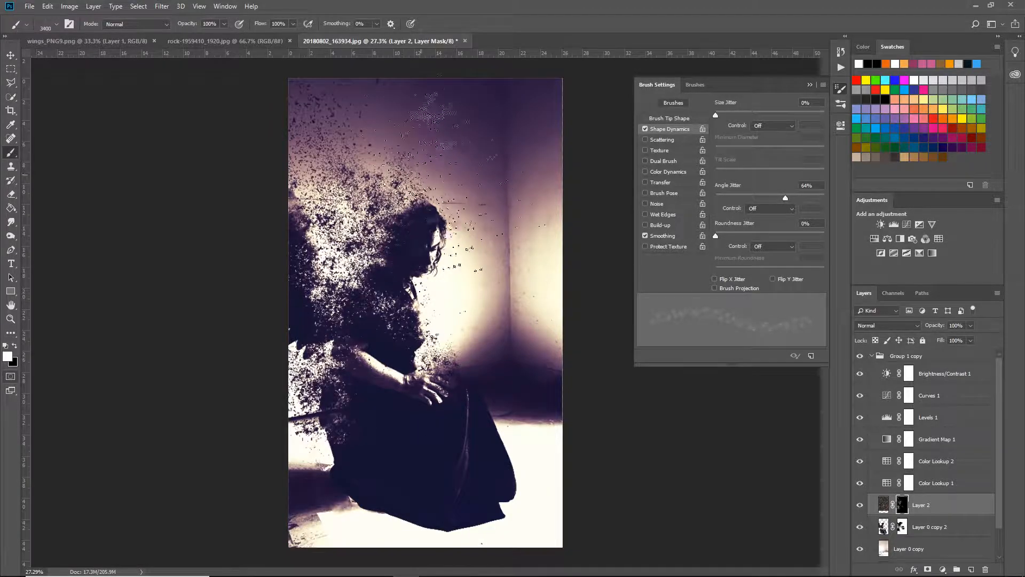
left_click(342, 240)
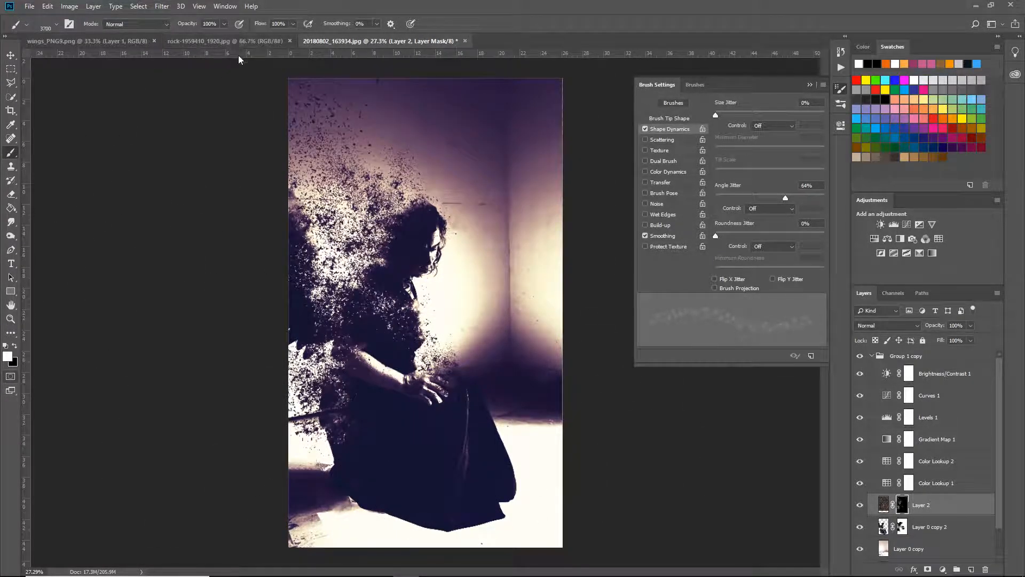
Step: Add a new layer above the rock texture and stamp large black splatter on it with a different particle brush
key("ctrl+alt+shift+n")
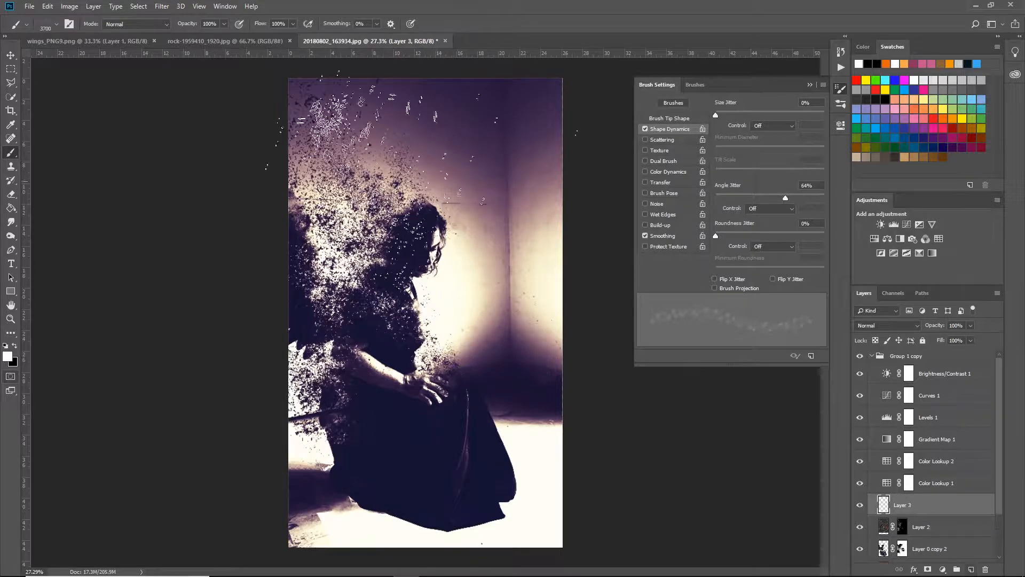
left_click(547, 214)
key("ctrl+z")
left_click(56, 24)
left_click(68, 273)
left_click(599, 96)
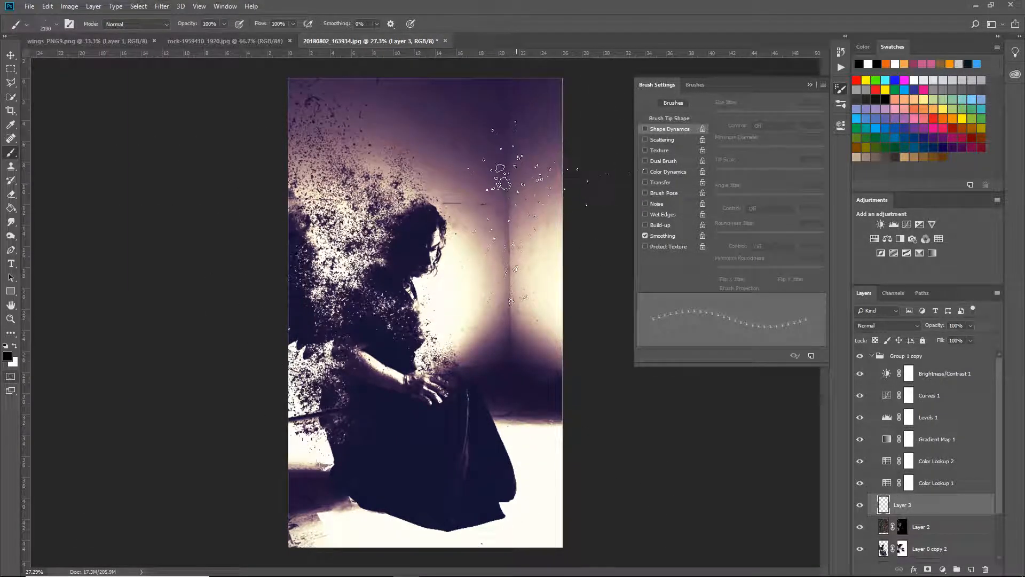
left_click(450, 178)
Step: Warp the black splatter outward so that its specks spread enlarged across the upper background
key("ctrl+t")
right_click(489, 167)
left_click(507, 235)
left_click_drag(409, 132, 352, 121)
left_click_drag(563, 322, 575, 393)
left_click_drag(475, 310, 544, 374)
left_click_drag(449, 224, 481, 203)
left_click_drag(411, 160, 374, 133)
left_click_drag(305, 322, 286, 338)
left_click_drag(562, 78, 526, 37)
key("Return")
Step: Apply a Gaussian Blur with a 33.2-pixel radius to the splatter layer and lower its opacity to 31%
left_click(166, 9)
left_click(328, 167)
left_click_drag(585, 365, 620, 364)
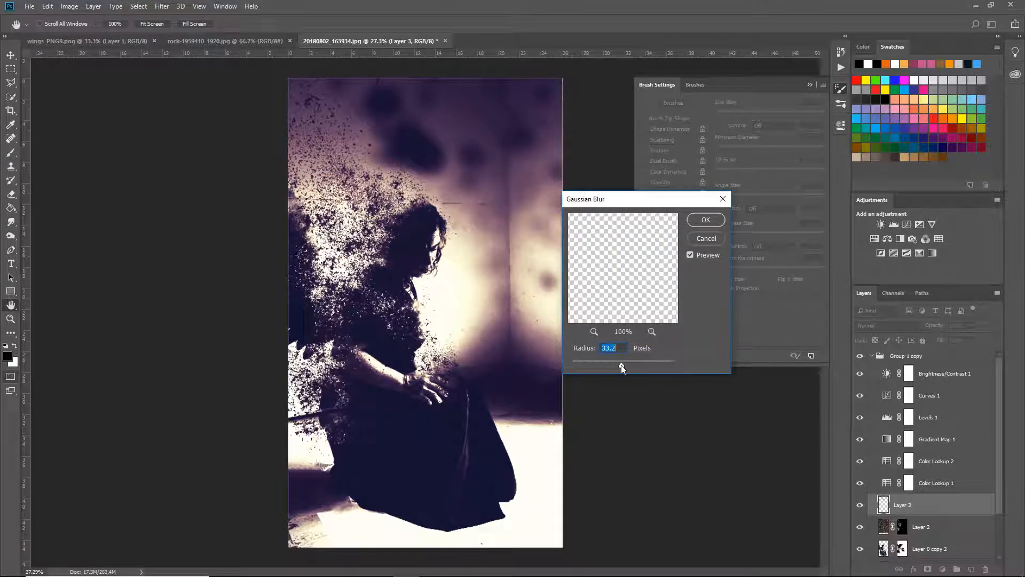
left_click(704, 219)
left_click_drag(934, 325, 902, 331)
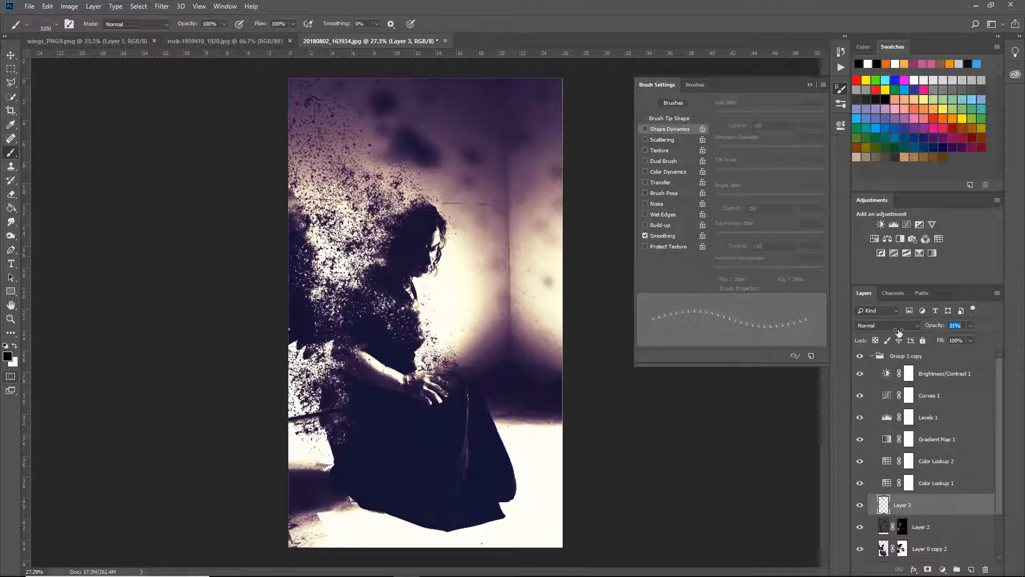
Step: Apply a Motion Blur at an angle of -29° and a distance of 302 pixels to the splatter layer
left_click(162, 6)
mouse_move(171, 128)
left_click(328, 185)
left_click_drag(520, 123, 558, 124)
left_click(599, 272)
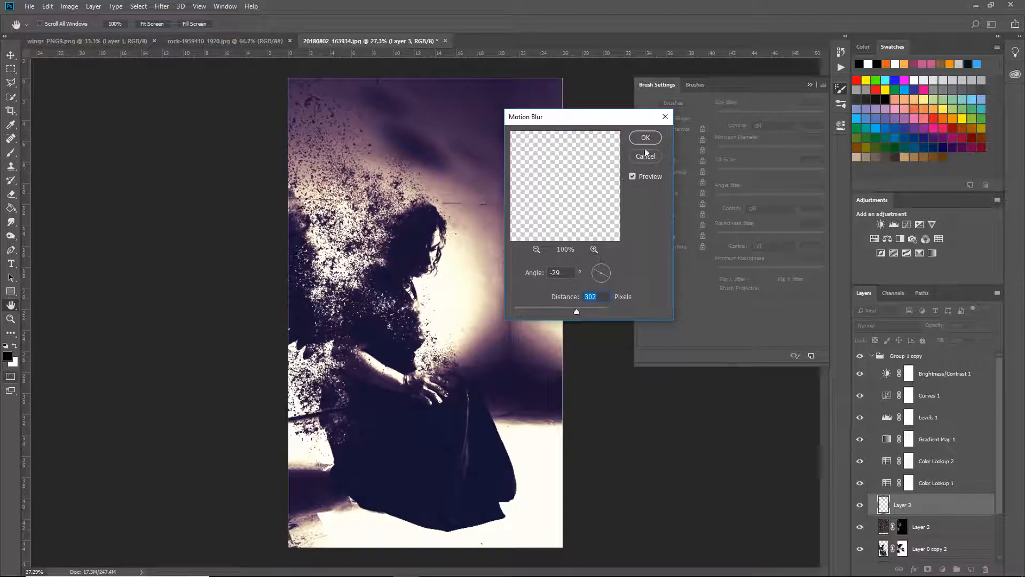
key("Return")
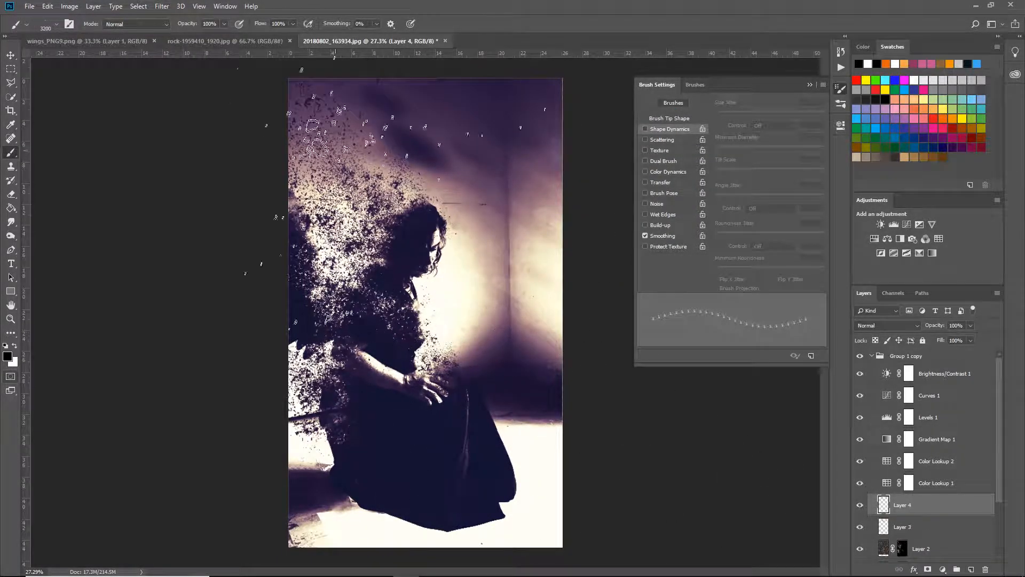
Step: Stamp black splatter on the new layer above the blurred one and set its opacity to 4%
left_click(467, 124)
left_click_drag(936, 326, 865, 331)
Step: Reduce the brush size to about 800 px and add another empty layer above the faint splatter layer
key("bracketleft")
key("bracketleft")
key("bracketleft")
key("bracketleft")
key("bracketleft")
key("bracketleft")
key("bracketleft")
key("bracketleft")
key("bracketleft")
key("bracketleft")
key("bracketleft")
key("bracketleft")
key("bracketleft")
key("bracketleft")
key("bracketleft")
key("bracketleft")
key("bracketleft")
key("bracketleft")
key("bracketleft")
key("bracketleft")
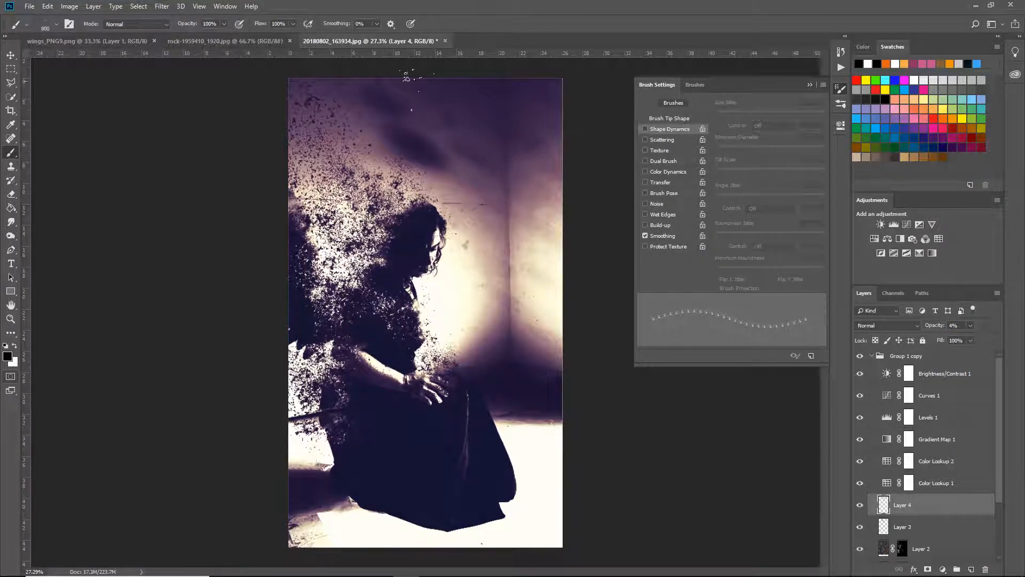
left_click(971, 569)
Step: Stamp all visible layers into a merged layer above Group 1 copy and collapse that group
left_click(910, 358)
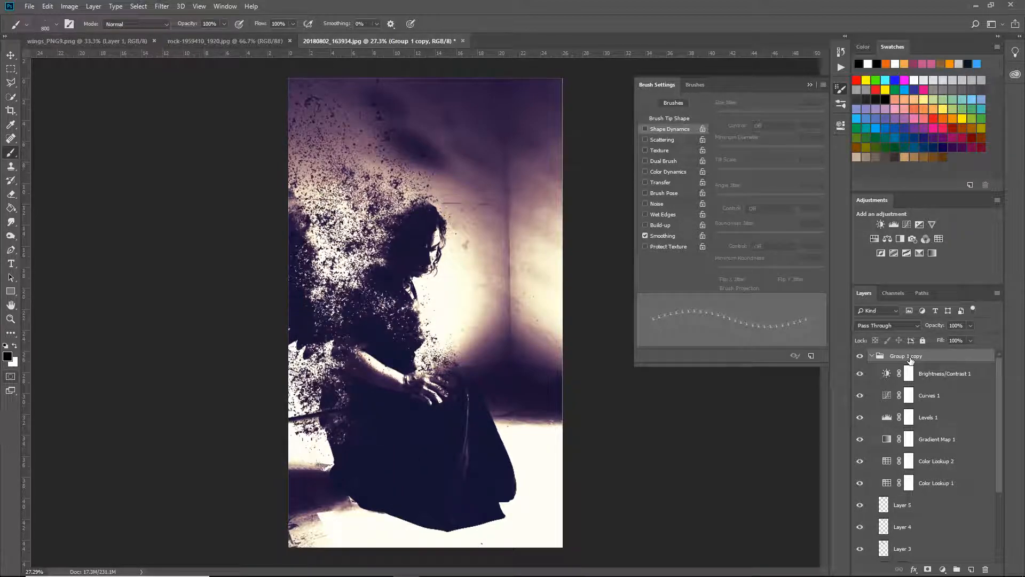
key("ctrl+shift+alt+e")
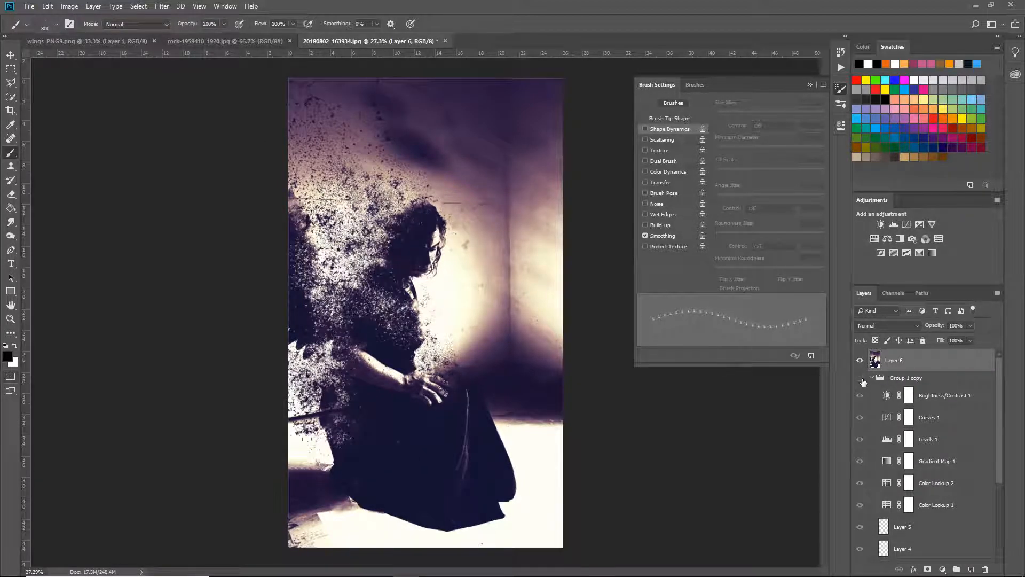
left_click(871, 377)
left_click(860, 392)
Step: Adjust the merged layer in Camera Raw: Temperature +9, Tint +4, Exposure +0.40, Contrast +19, Shadows -28, Whites +9, Blacks -8, Saturation +11
left_click(161, 6)
left_click(199, 71)
left_click_drag(704, 205, 711, 206)
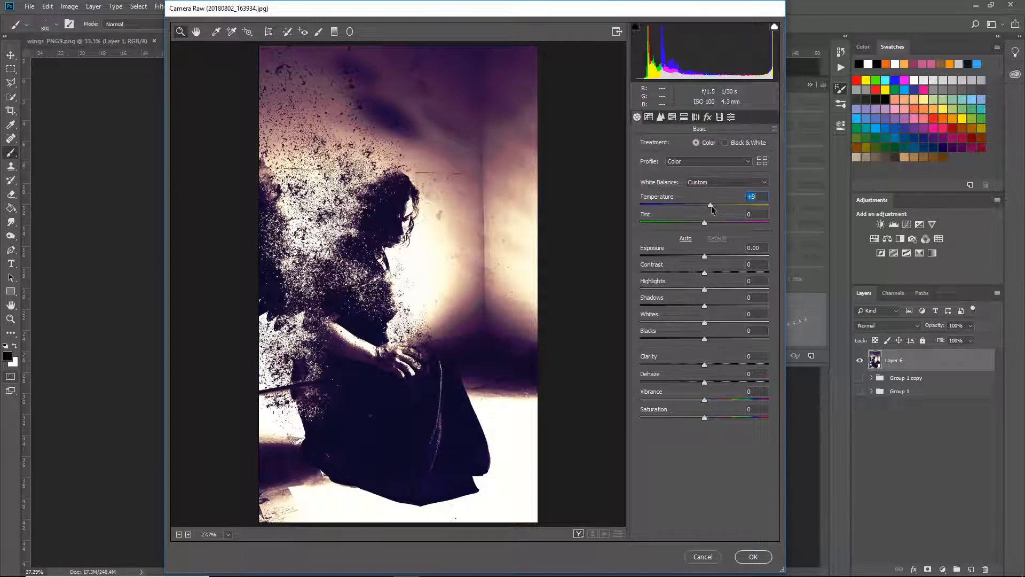
left_click_drag(704, 256, 701, 342)
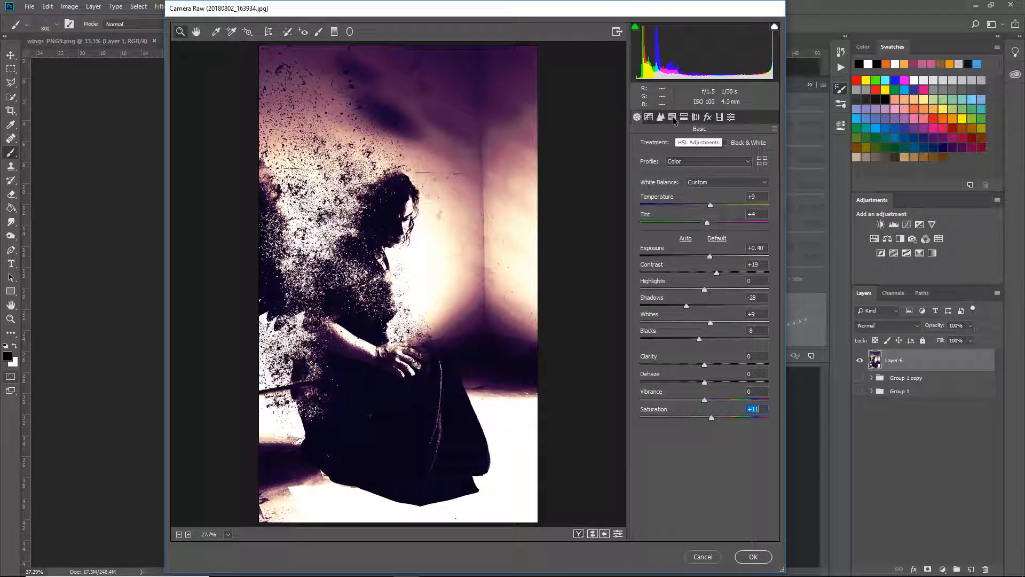
Step: Try the tone curve's Darks at -18, check the vignetting and split toning settings, and apply the Camera Raw filter
left_click(648, 117)
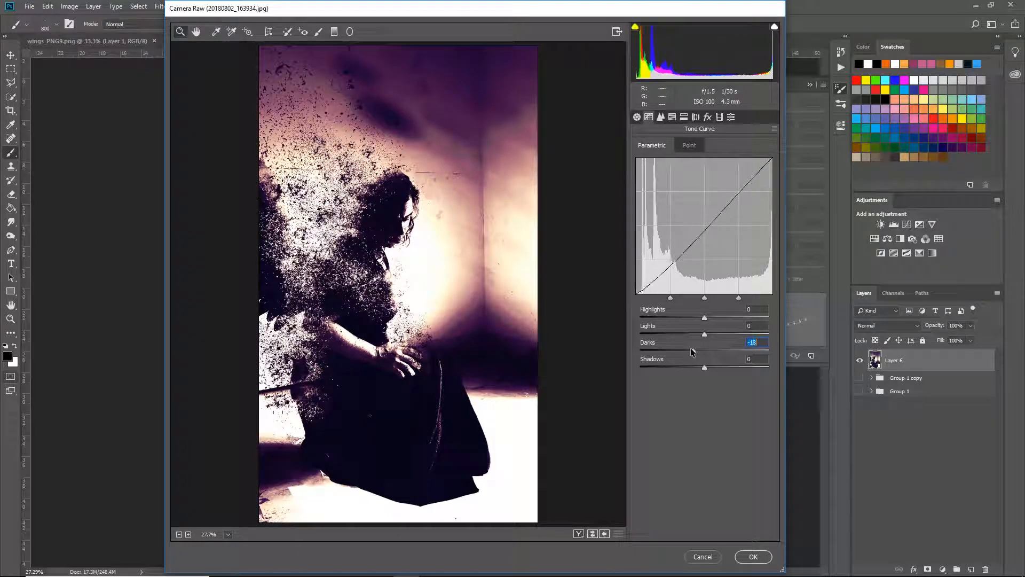
left_click(730, 117)
left_click(707, 117)
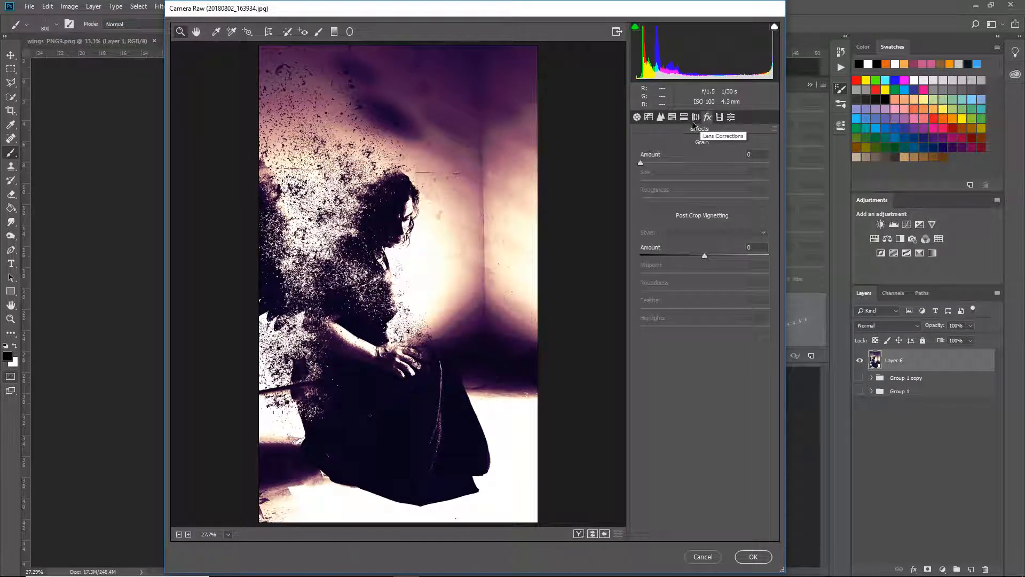
mouse_move(704, 255)
left_mouse_down()
mouse_move(664, 255)
mouse_move(704, 256)
left_mouse_up()
left_click(684, 117)
left_click(753, 556)
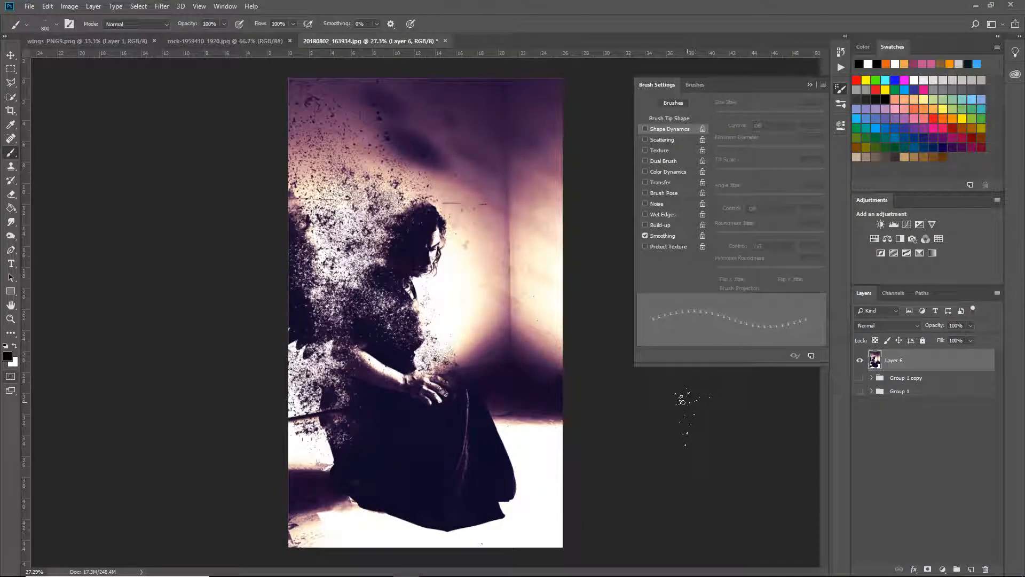
Step: Delete the merged Camera Raw layer and show the expanded Group 1 copy again
left_click(57, 24)
left_click(860, 361)
left_click(871, 377)
left_click(860, 377)
left_click_drag(902, 365, 986, 569)
Step: Render a cloud texture on the new layer below the colour adjustments and blend it with Overlay at 12% opacity
left_click(162, 6)
mouse_move(203, 167)
left_click(333, 223)
left_click(917, 327)
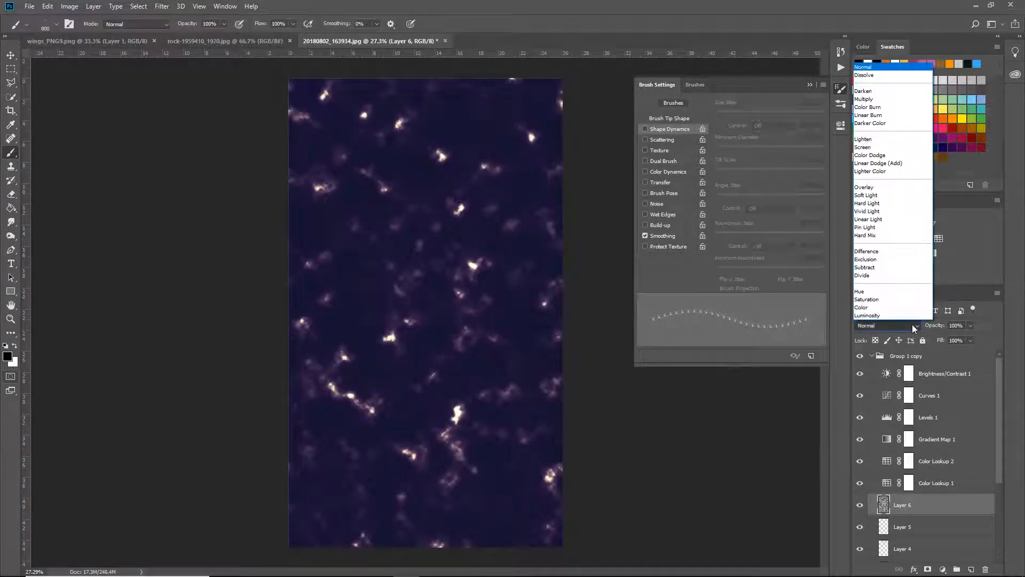
left_click(876, 188)
left_click_drag(937, 328, 890, 335)
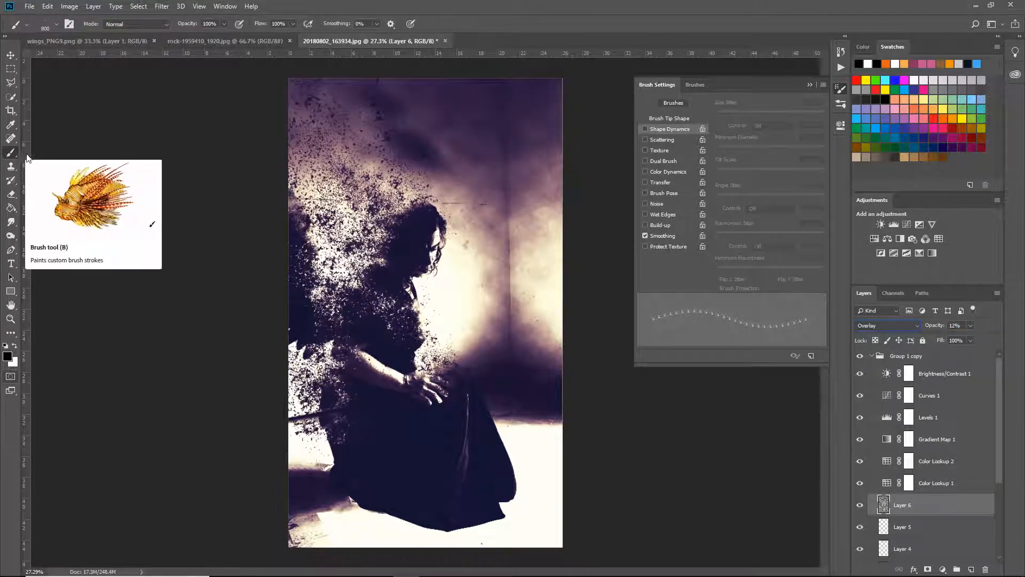
Step: Target the rock texture's mask and choose a different particle brush with Shape Dynamics on and 87% Angle Jitter
scroll(922, 525, "down", 3)
left_click(903, 529)
left_click(57, 24)
left_click(62, 215)
left_click(69, 24)
left_click(69, 24)
left_click(661, 131)
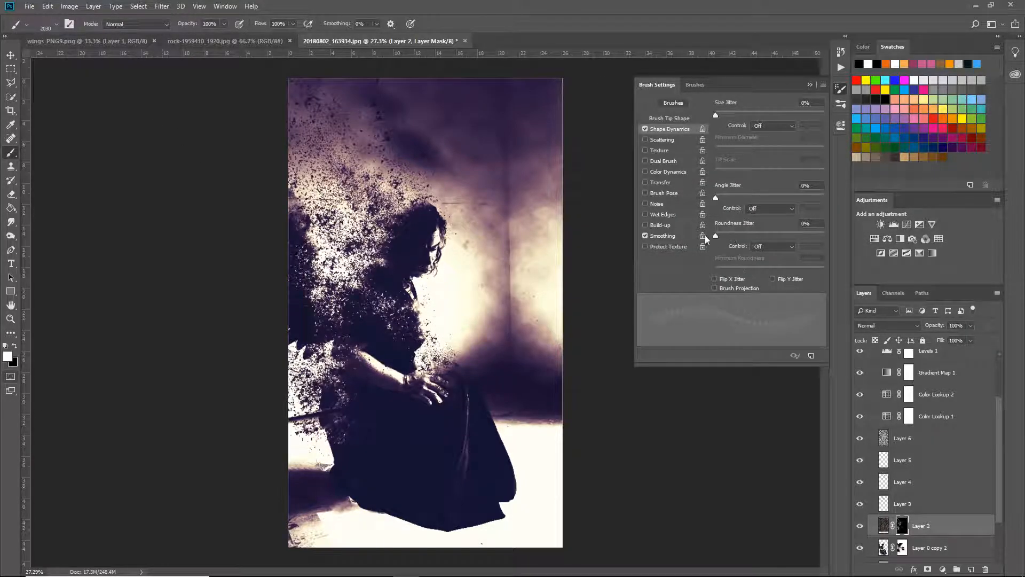
Step: Reduce the brush size and paint rock particles on the mask in front of the woman's chest, above her hands
key("bracketleft")
key("bracketleft")
key("bracketleft")
key("bracketleft")
key("bracketleft")
left_click_drag(432, 347, 424, 289)
Step: Enlarge the brush to about 3000 px and stamp larger rock particles around the woman's head and the upper background
key("bracketright")
key("bracketright")
key("bracketright")
key("bracketright")
key("bracketright")
key("bracketright")
key("bracketright")
key("bracketright")
key("bracketright")
key("bracketright")
key("bracketright")
key("bracketright")
key("bracketright")
key("bracketright")
key("bracketright")
key("bracketright")
key("bracketright")
left_click(419, 205)
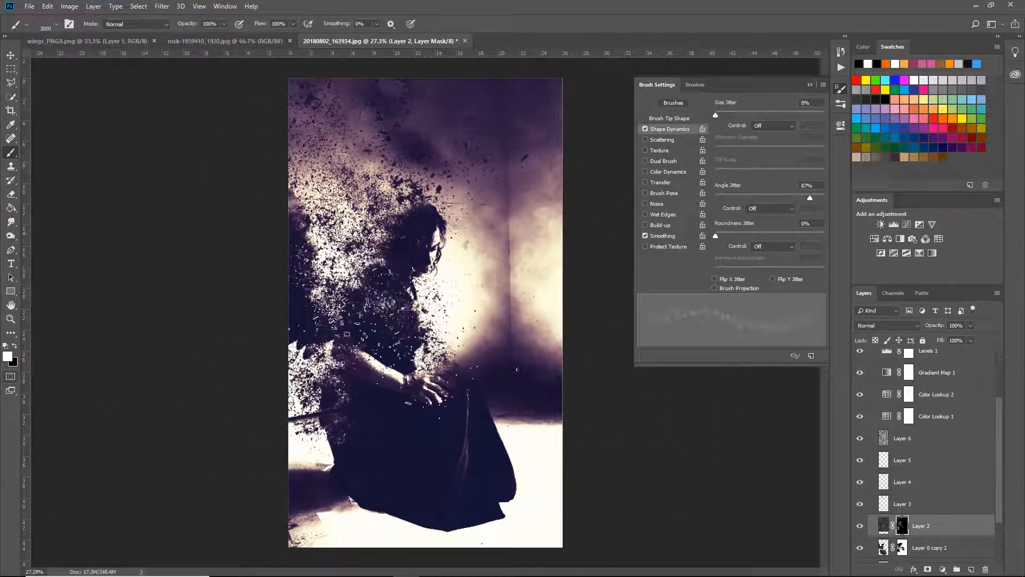
Step: Reduce the brush to about 600 px and retouch the woman-and-wing layer's mask around her back and torso
left_click(928, 547)
key("bracketleft")
key("bracketleft")
key("bracketleft")
key("bracketleft")
key("bracketleft")
key("bracketleft")
key("bracketleft")
key("bracketleft")
key("bracketleft")
key("bracketleft")
key("bracketleft")
key("bracketleft")
key("bracketleft")
key("bracketleft")
key("bracketleft")
key("bracketleft")
key("bracketleft")
key("bracketleft")
key("bracketleft")
key("bracketleft")
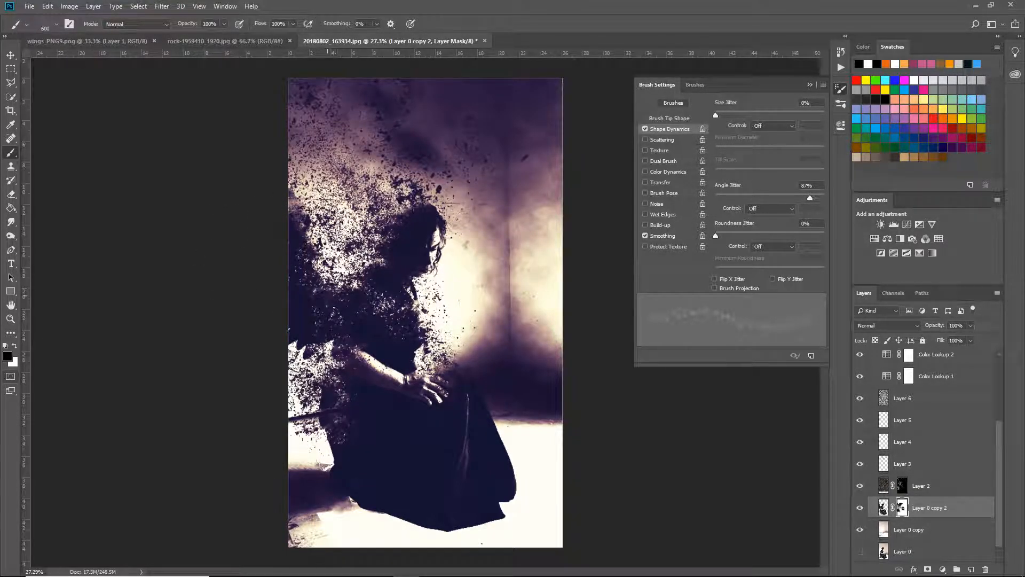
Step: Paint white on the woman-and-wing mask with a 400 px brush to restore more of her torso and wing
left_click(14, 345)
left_click(56, 24)
left_click(56, 24)
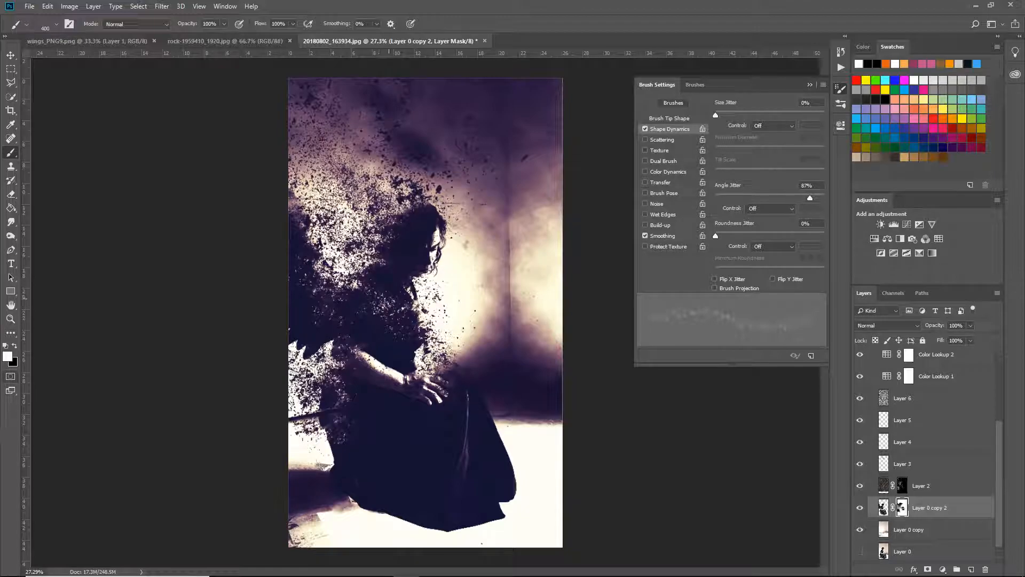
left_click(410, 305)
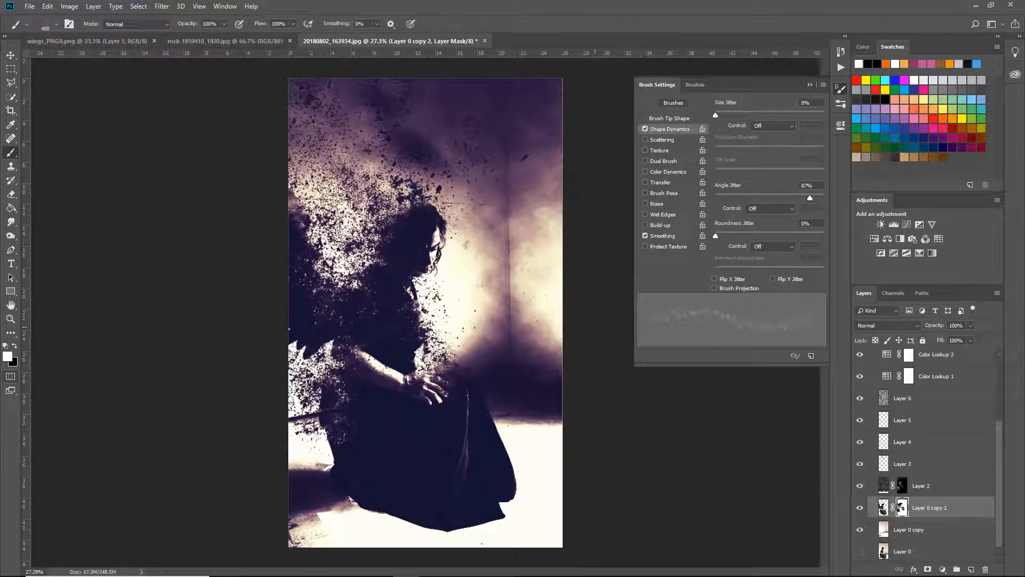
Step: Stamp all visible layers into a new merged layer above the Group 1 copy, then hide and collapse that group
scroll(919, 479, "up", 5)
left_click(907, 356)
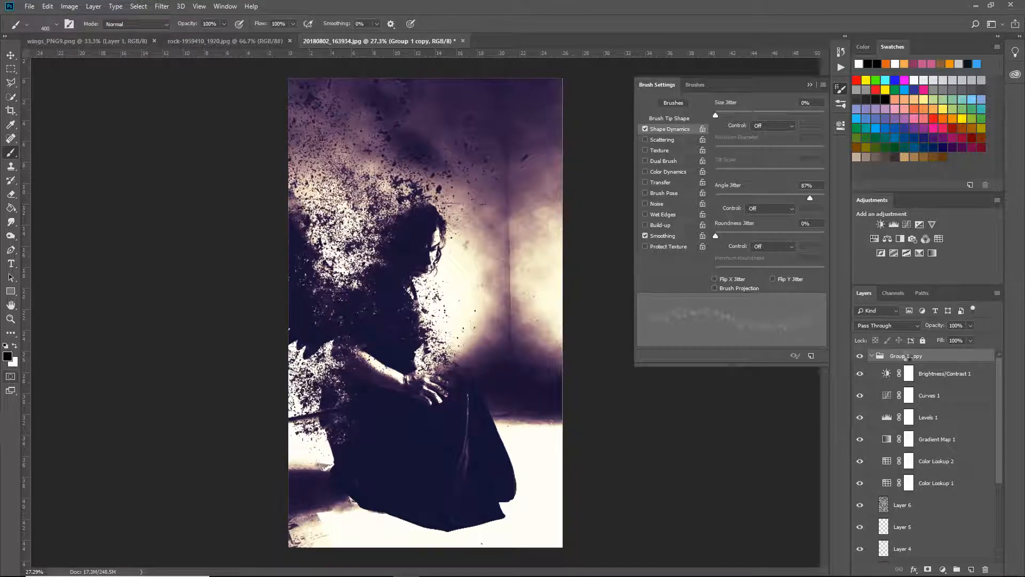
key("ctrl+alt+shift+e")
left_click(859, 378)
left_click(872, 377)
left_click(162, 7)
left_click(162, 7)
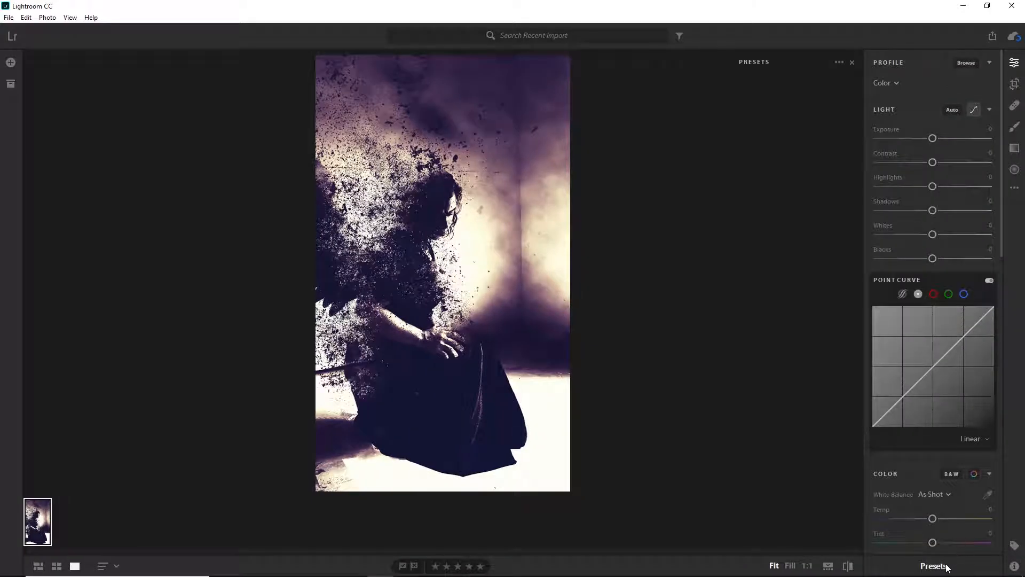
Step: In Lightroom CC, add highlight points to the red and blue point curves and shift the blue curve's black point inward
left_click(932, 564)
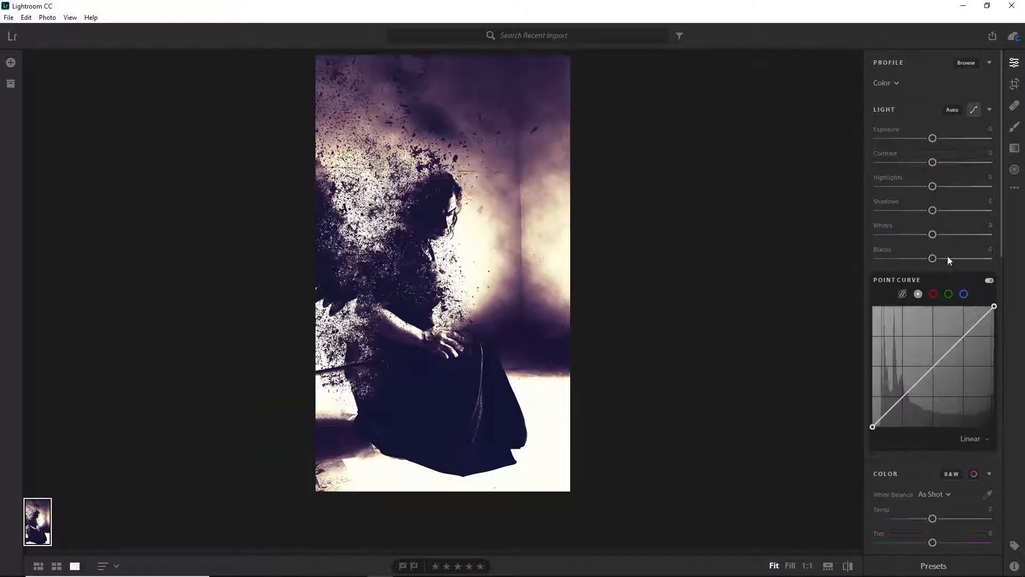
left_click(933, 294)
left_click(985, 316)
left_click(963, 294)
left_click(985, 317)
left_click_drag(873, 426, 883, 426)
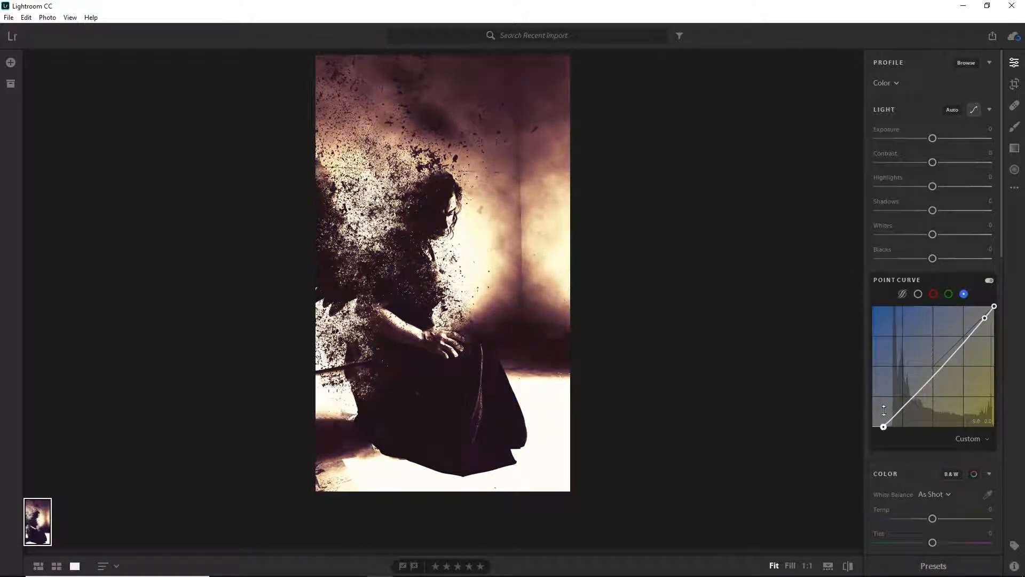
Step: Set the vignette to -41 with midpoint 90 and feather 90, and set the grain to 6
scroll(929, 214, "down", 10)
left_click_drag(932, 198, 975, 200)
left_click(989, 188)
scroll(945, 251, "down", 2)
left_click_drag(932, 151, 967, 152)
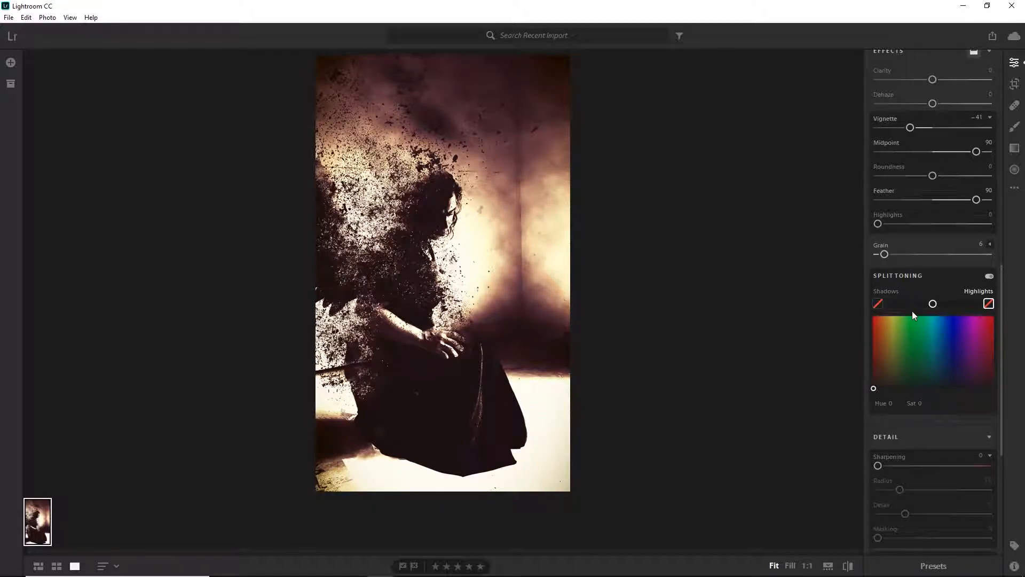
Step: Make a slight adjustment in the Detail settings and set Shadows to -8
scroll(910, 307, "down", 4)
left_click_drag(877, 256, 888, 257)
scroll(934, 356, "up", 15)
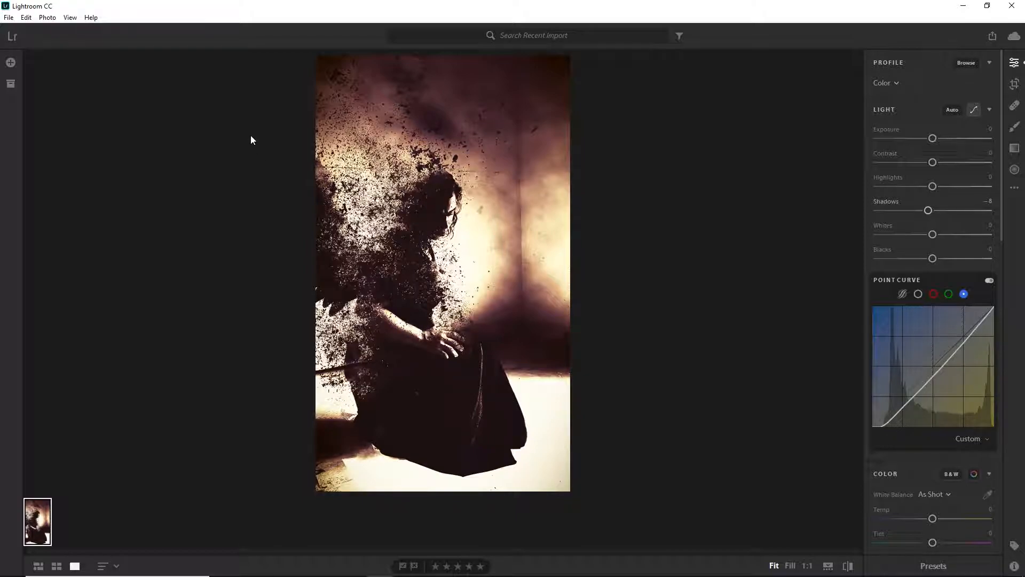
Step: Send the graded photo from Lightroom to Photoshop for editing
left_click(7, 18)
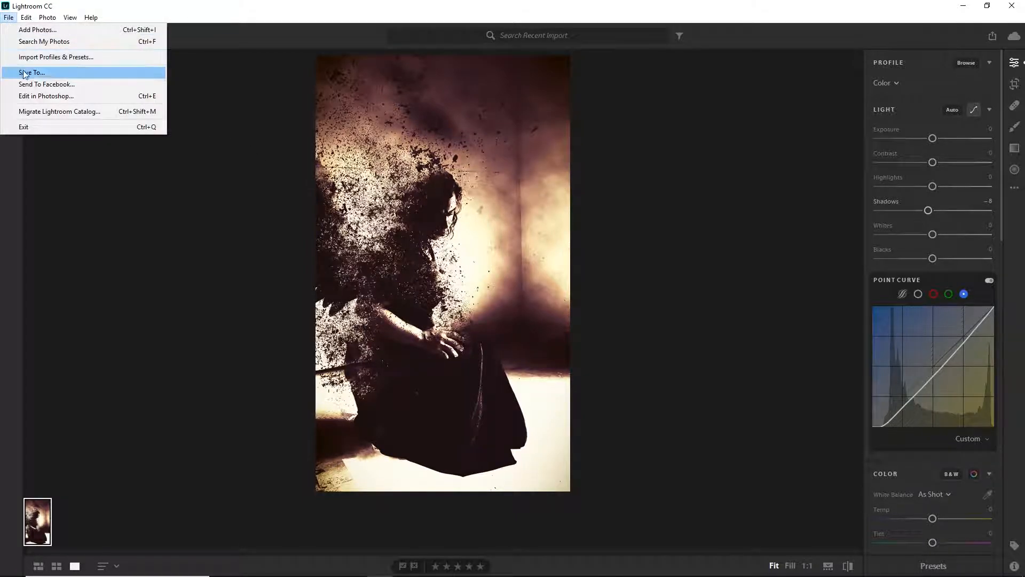
left_click(26, 92)
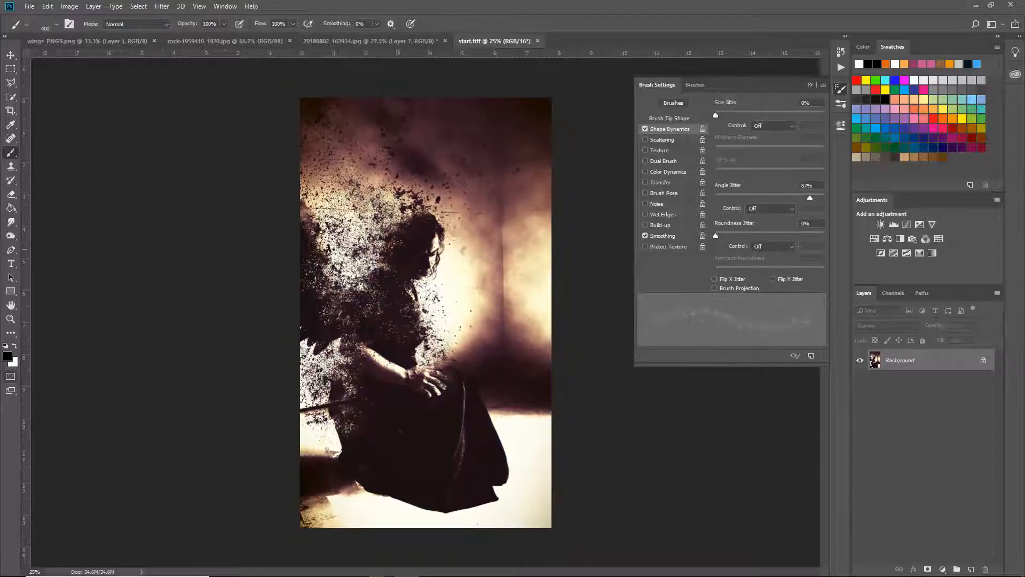
Step: Apply a 15 px Tilt-Shift blur to the photo, rotating the focus band diagonally and widening it over the woman
left_click(162, 6)
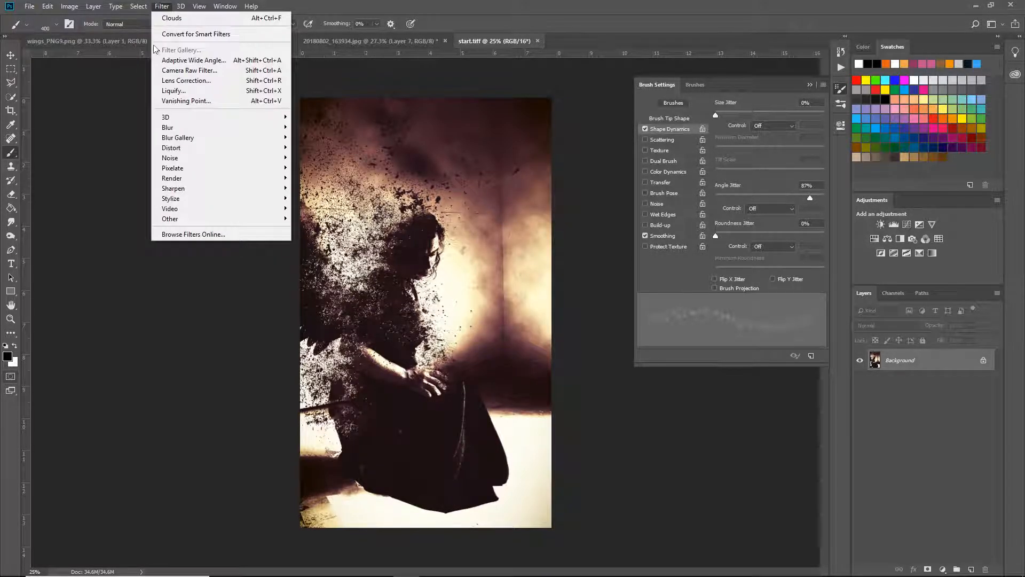
mouse_move(245, 138)
left_click(314, 158)
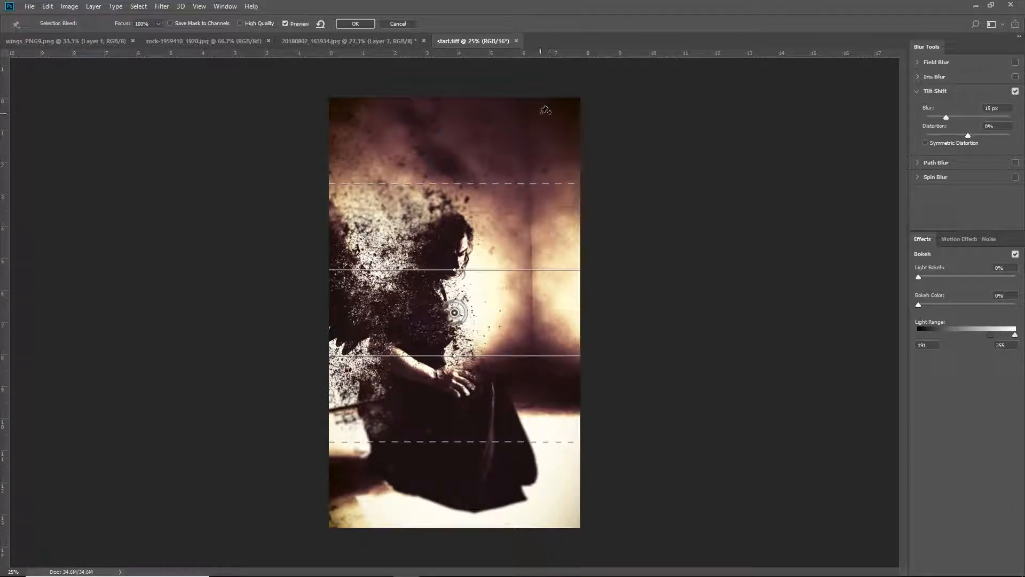
left_click_drag(454, 270, 386, 265)
left_click_drag(368, 211, 255, 119)
left_click_drag(449, 245, 398, 210)
left_click_drag(158, 91, 262, 141)
left_click_drag(576, 408, 630, 435)
left_click_drag(259, 135, 268, 142)
left_click_drag(368, 253, 376, 277)
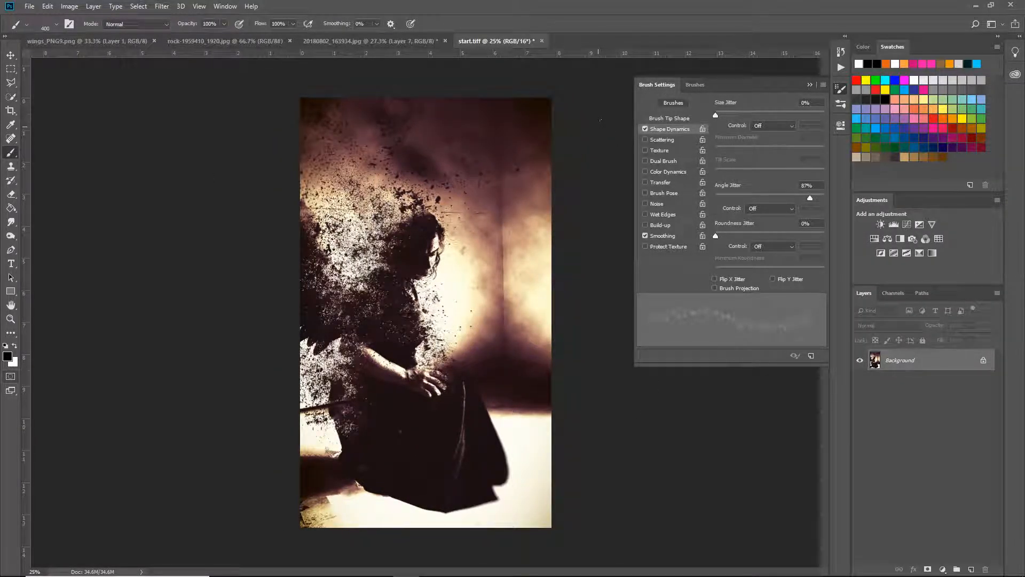
Step: Add white vertical text reading "Fallen" starting near the upper right corner of the image
left_click_drag(10, 263, 59, 275)
left_click(506, 122)
type("Falling")
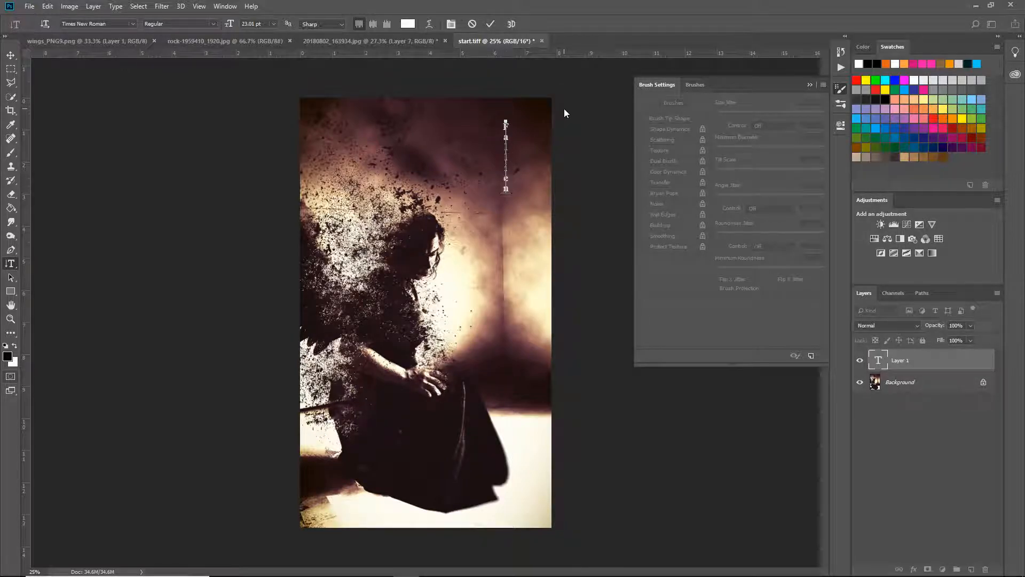
key("BackSpace")
key("BackSpace")
key("BackSpace")
key("BackSpace")
key("BackSpace")
key("BackSpace")
type("allen")
Step: Set the vertical text's size to 139.01 pt and its font to Creepygirl
key("ctrl+a")
left_click_drag(231, 23, 294, 24)
left_click(116, 24)
key("Down")
key("Down")
key("Down")
key("Down")
key("Down")
key("Down")
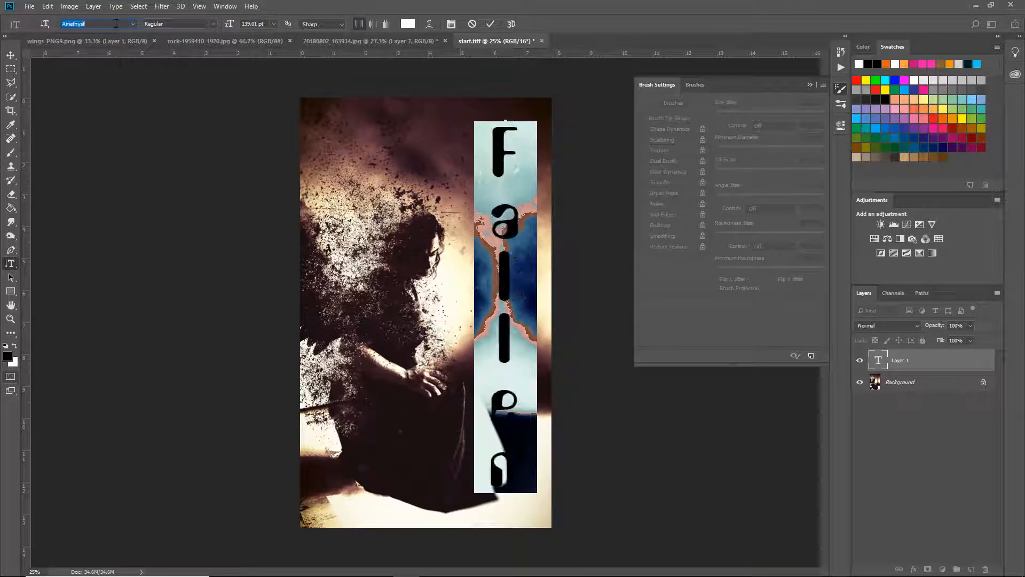
key("Up")
key("Down")
key("Down")
key("Down")
key("Down")
key("Down")
key("Down")
key("Down")
key("Down")
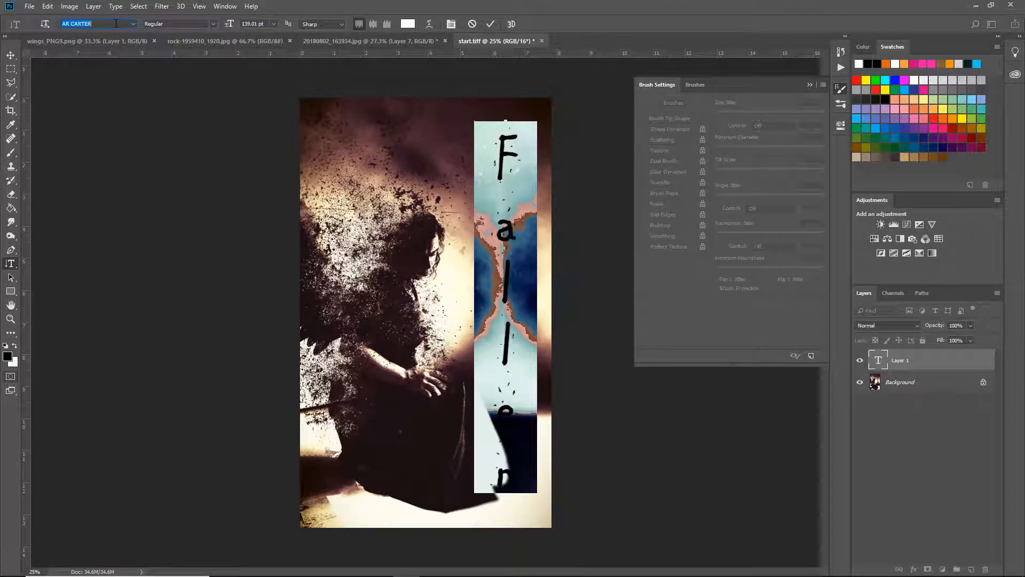
key("Down")
key("Down")
key("Down")
key("Down")
key("Down")
key("Down")
key("Down")
key("Down")
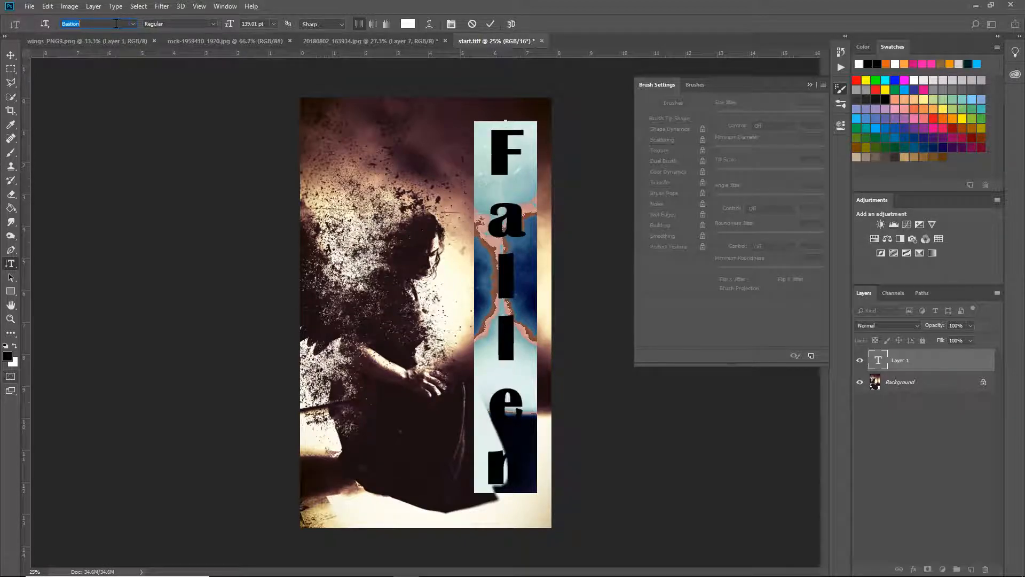
key("Down")
key("Down")
key("Down")
key("Down")
key("Down")
key("Down")
key("Down")
key("Down")
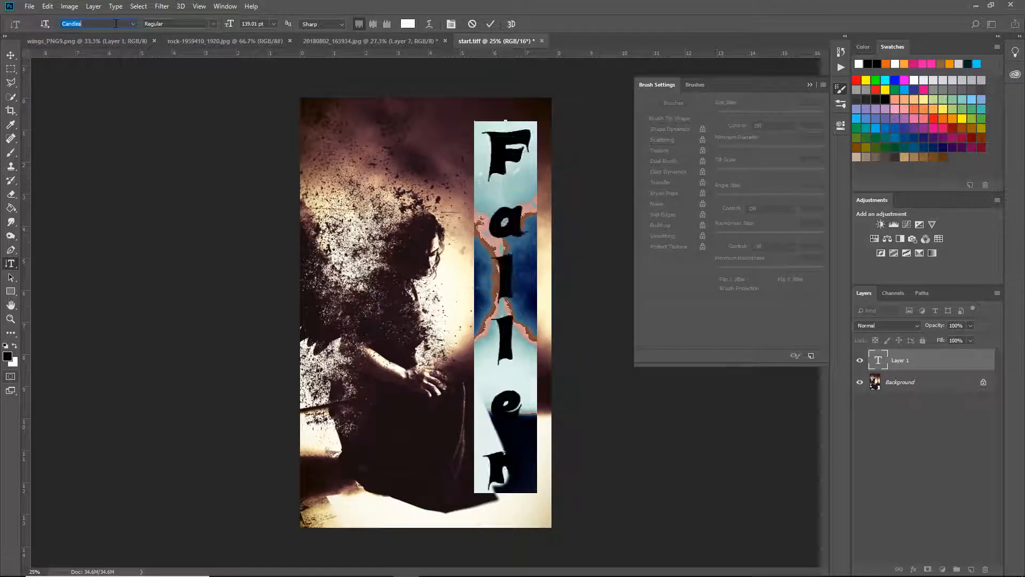
key("Down")
key("Down")
key("Down")
key("Down")
key("Down")
key("Down")
key("Down")
key("Down")
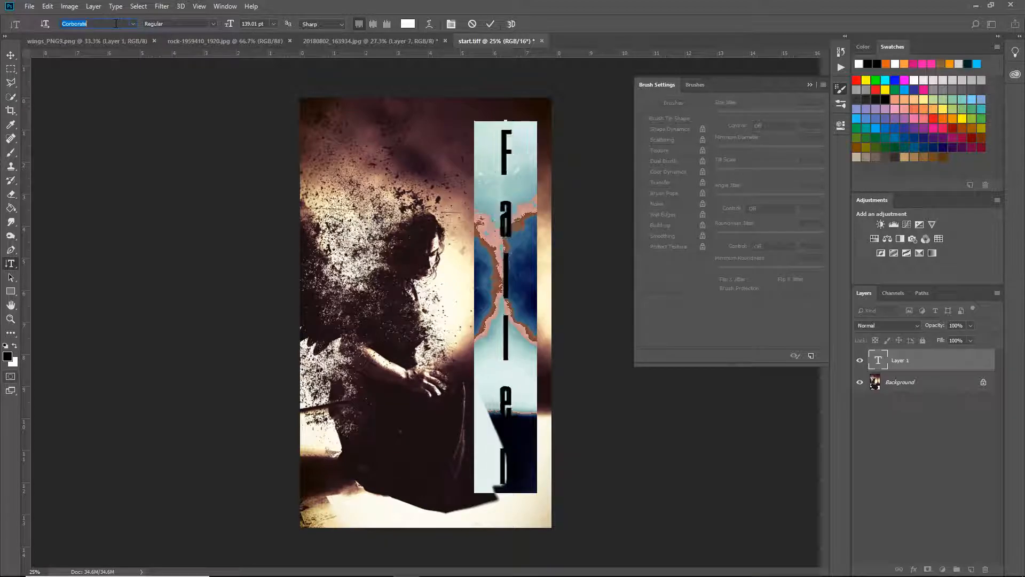
left_click(487, 24)
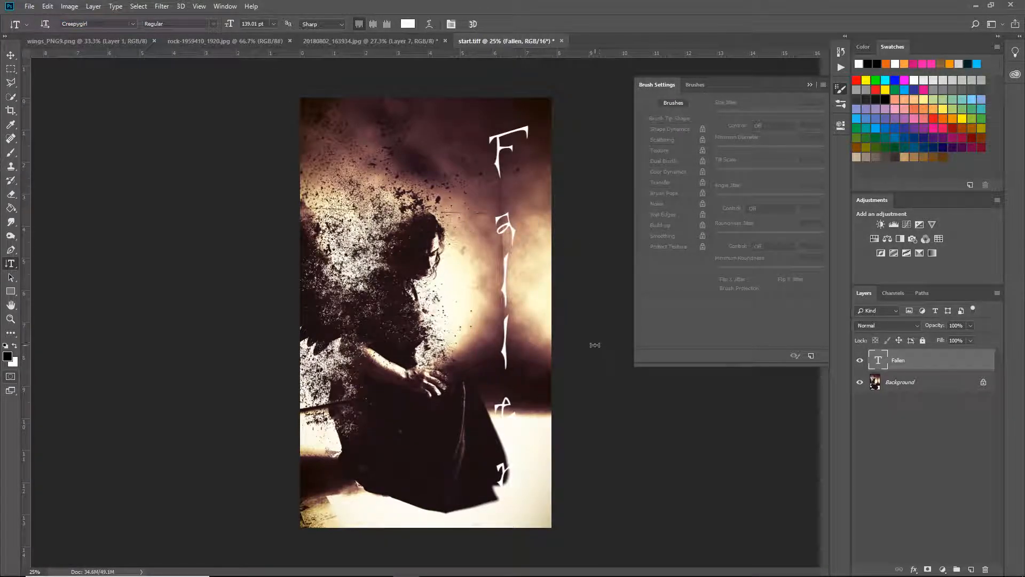
Step: Change the colour of the whole "Fallen" text to black (#000000)
left_click_drag(503, 490, 507, 126)
left_click(408, 24)
left_click_drag(635, 267, 588, 322)
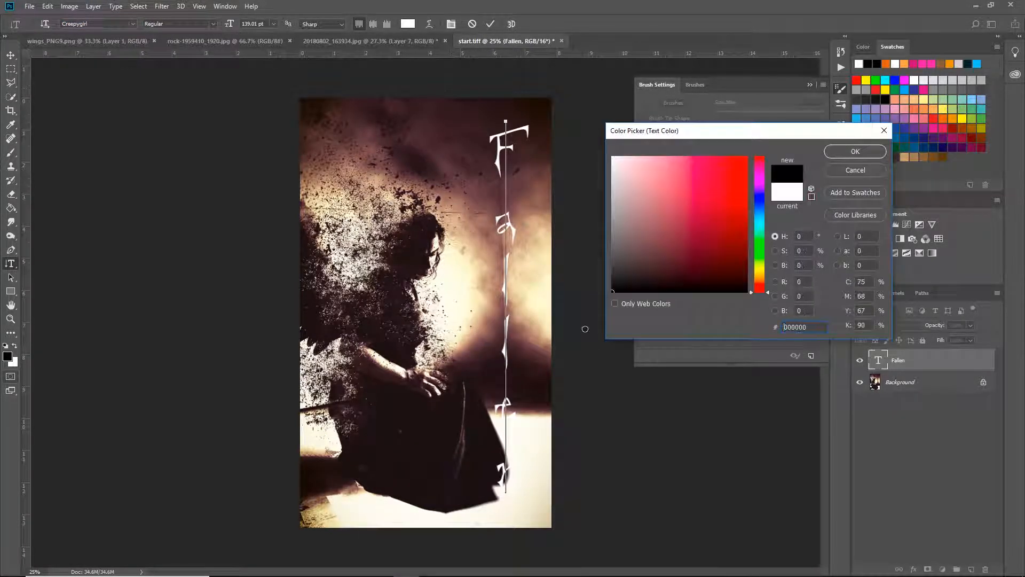
left_click(855, 152)
left_click(490, 24)
Step: Add a white outside stroke to the "Fallen" text layer
double_click(948, 367)
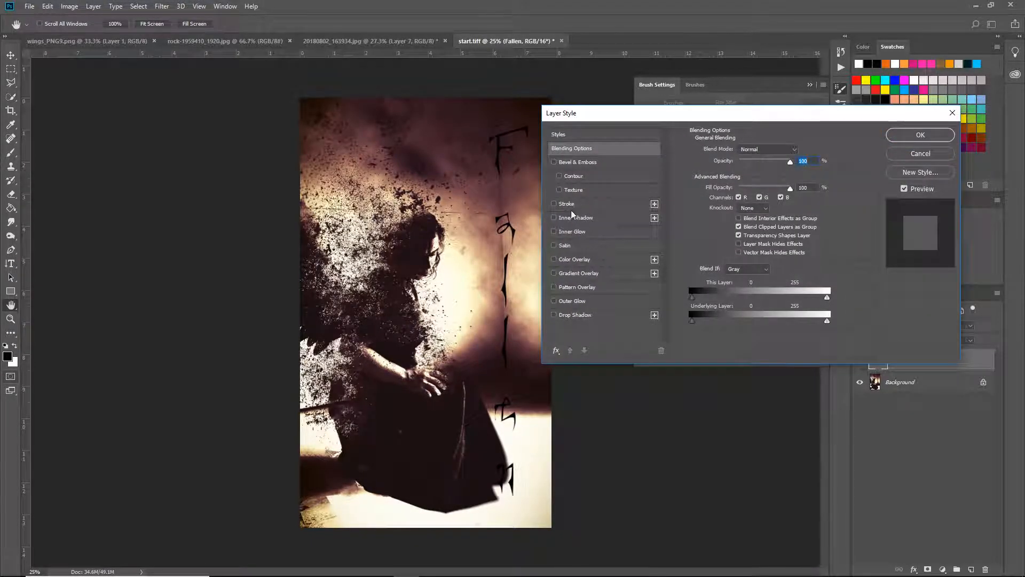
left_click(566, 204)
left_click(716, 226)
left_click(855, 151)
key("Return")
Step: Move the "Fallen" text about 80 px toward the right edge of the image
left_click(11, 55)
key("shift+Right")
key("shift+Right")
key("shift+Right")
key("shift+Right")
key("shift+Right")
key("shift+Right")
key("shift+Right")
key("shift+Right")
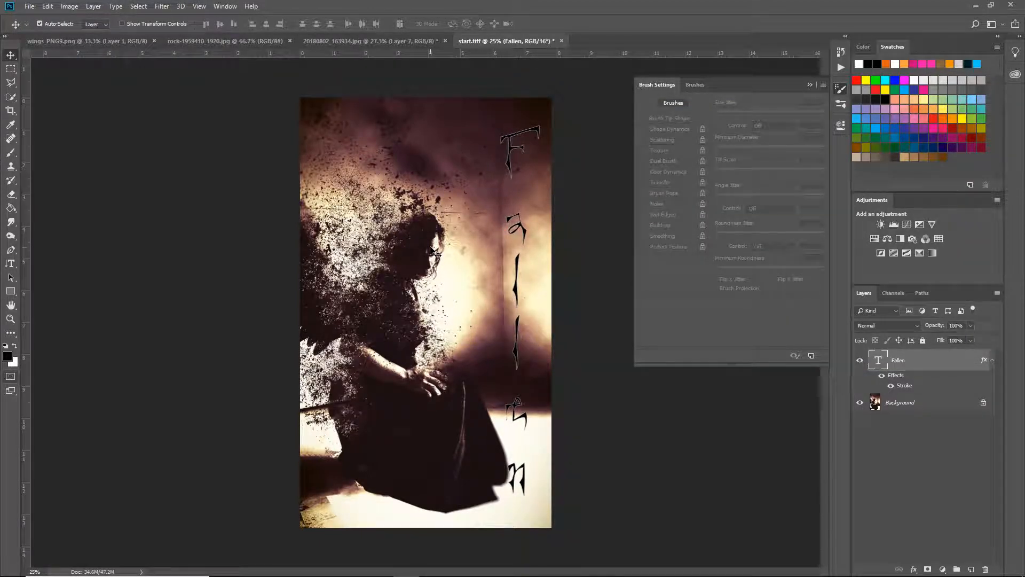
Step: Change the "Fallen" text's stroke to 1 px in black
double_click(928, 387)
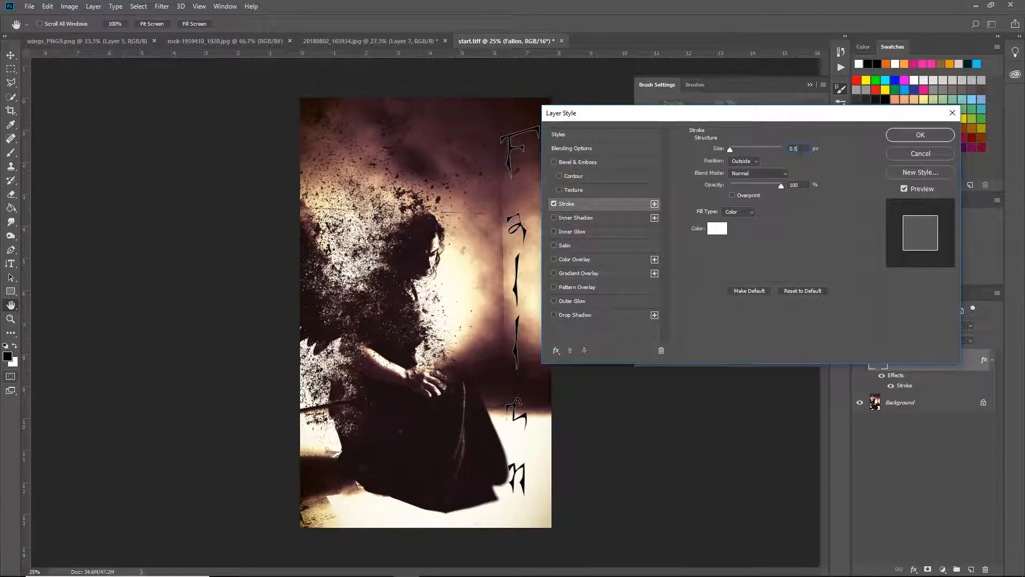
left_click(717, 228)
left_click(748, 235)
left_click(866, 157)
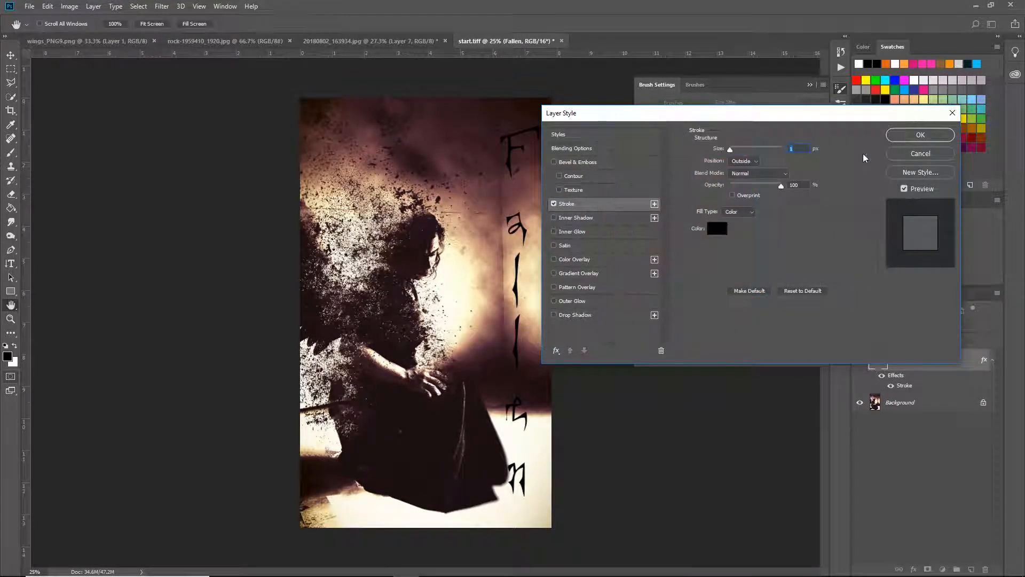
left_click(912, 136)
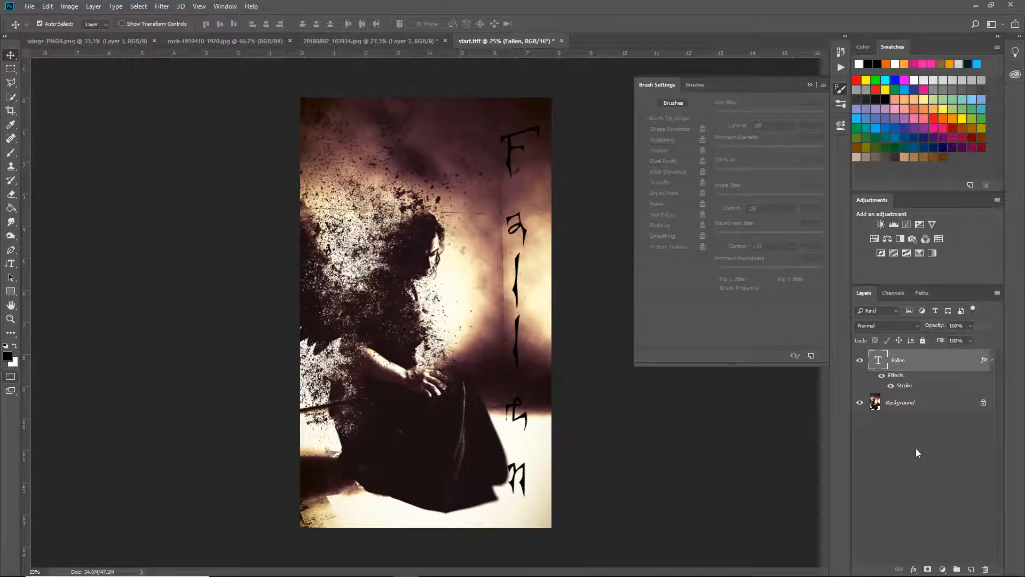